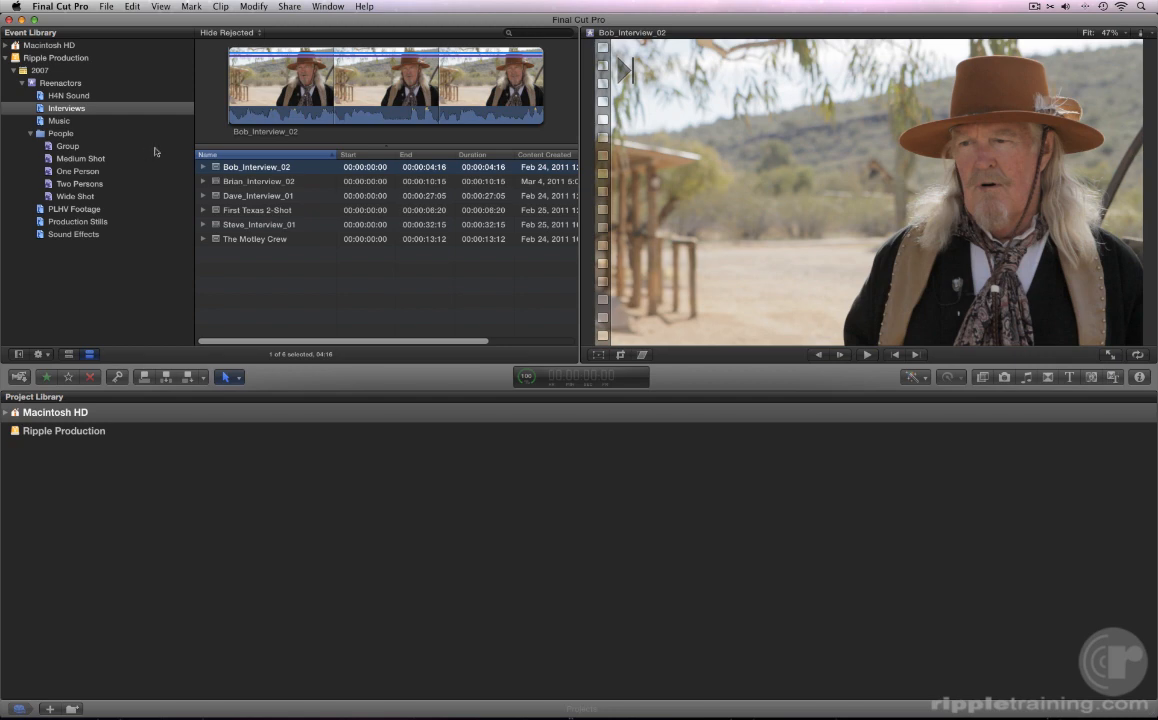
- Look up the Import media topic in the Final Cut Pro Help guide
click(364, 8)
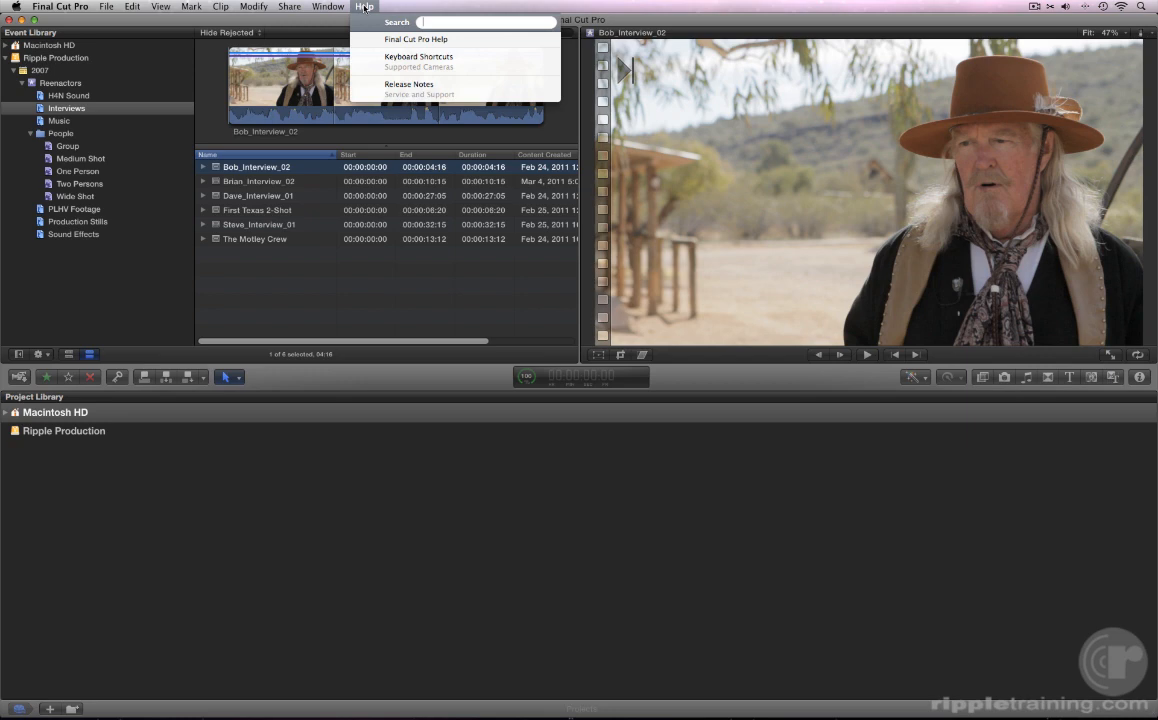
click(367, 40)
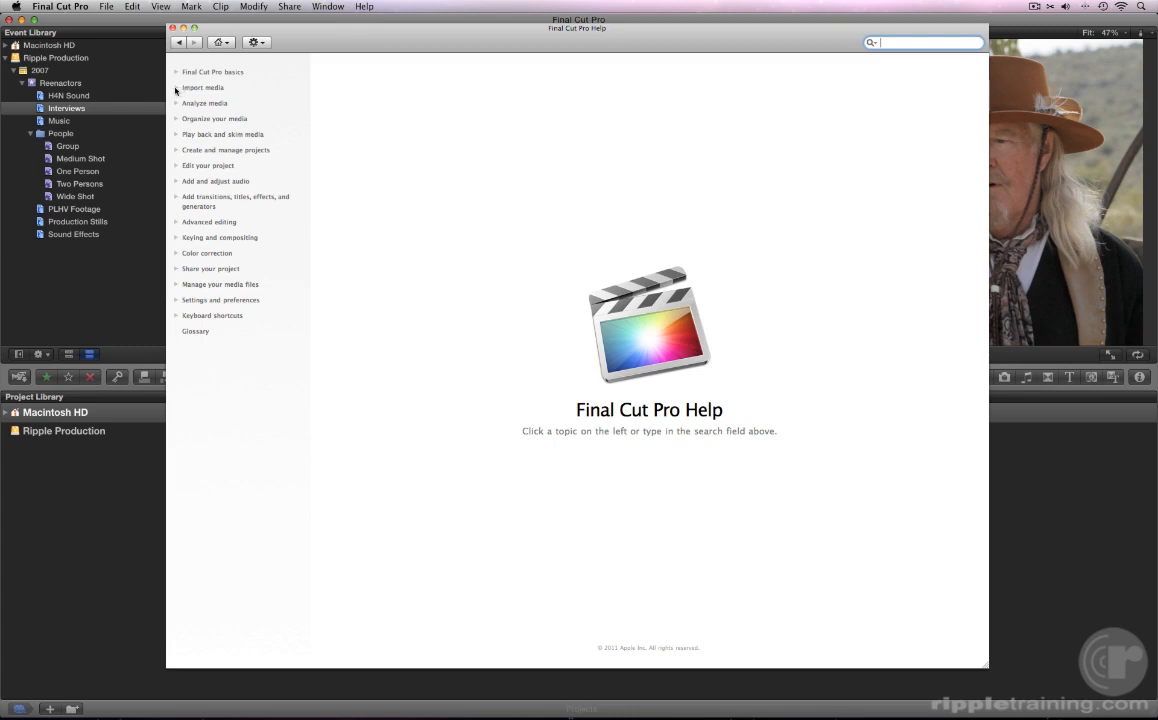
click(184, 87)
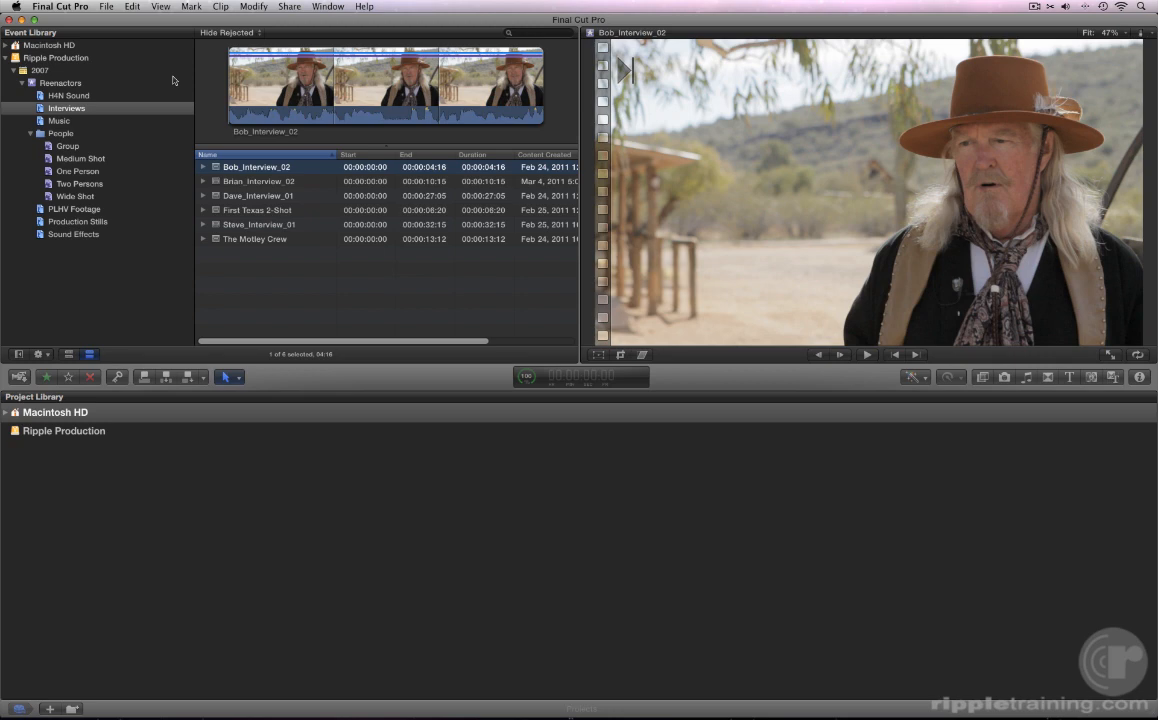
- Bring up camera import and preview Clip #13 of the Sony HDV-VCR archive
click(20, 377)
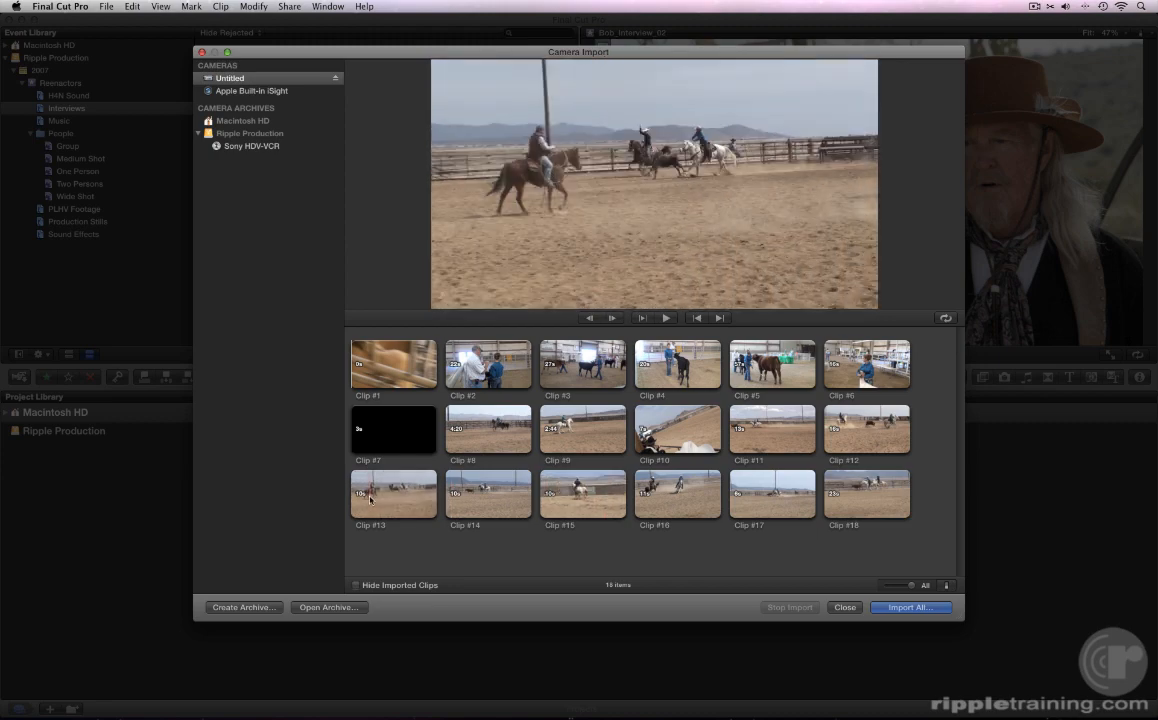
key(space)
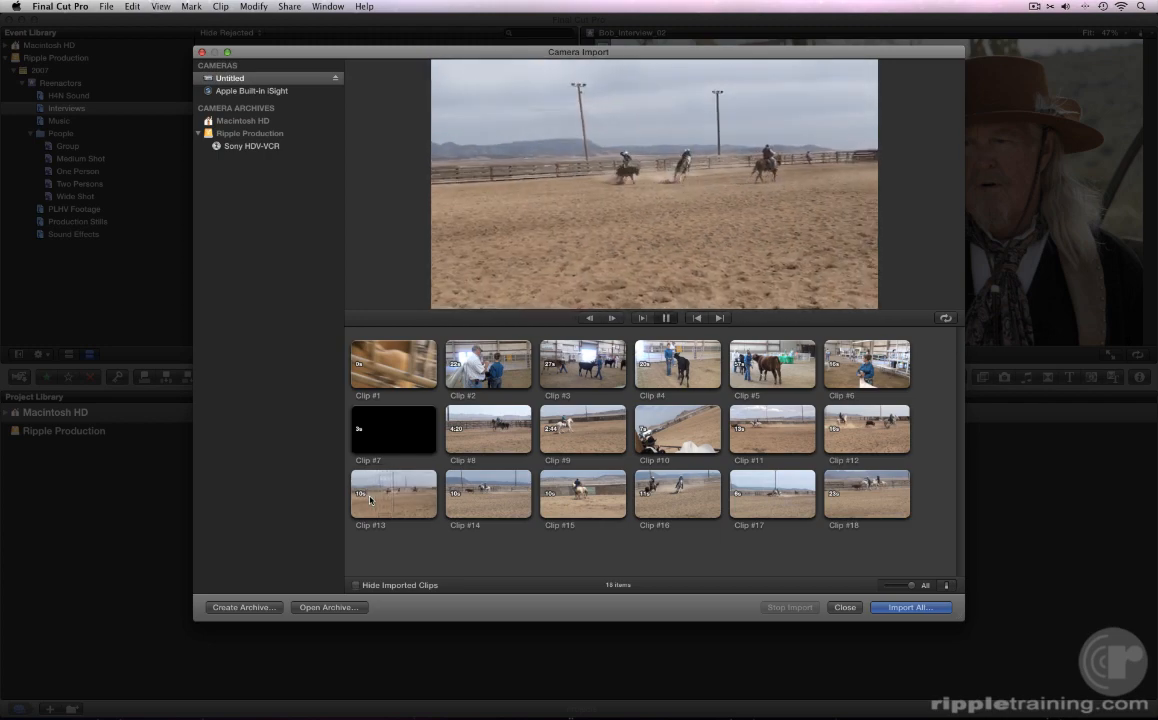
key(space)
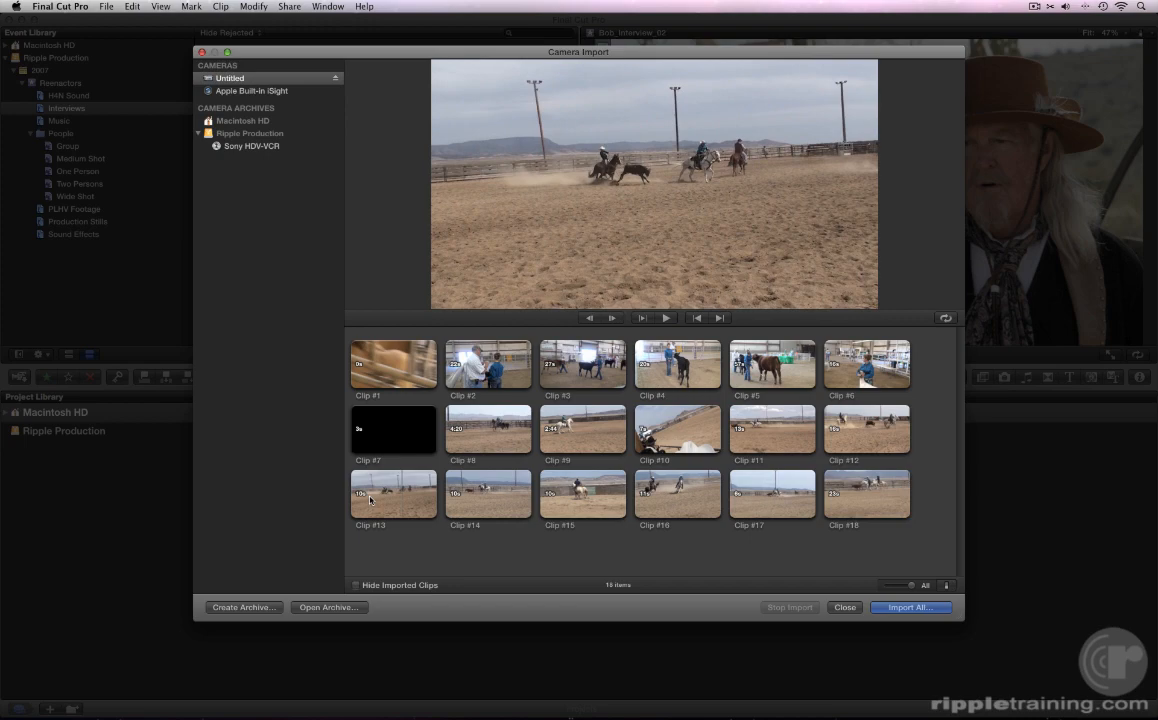
- Select Clips #13, #14 and #15 together and import the selection
click(370, 500)
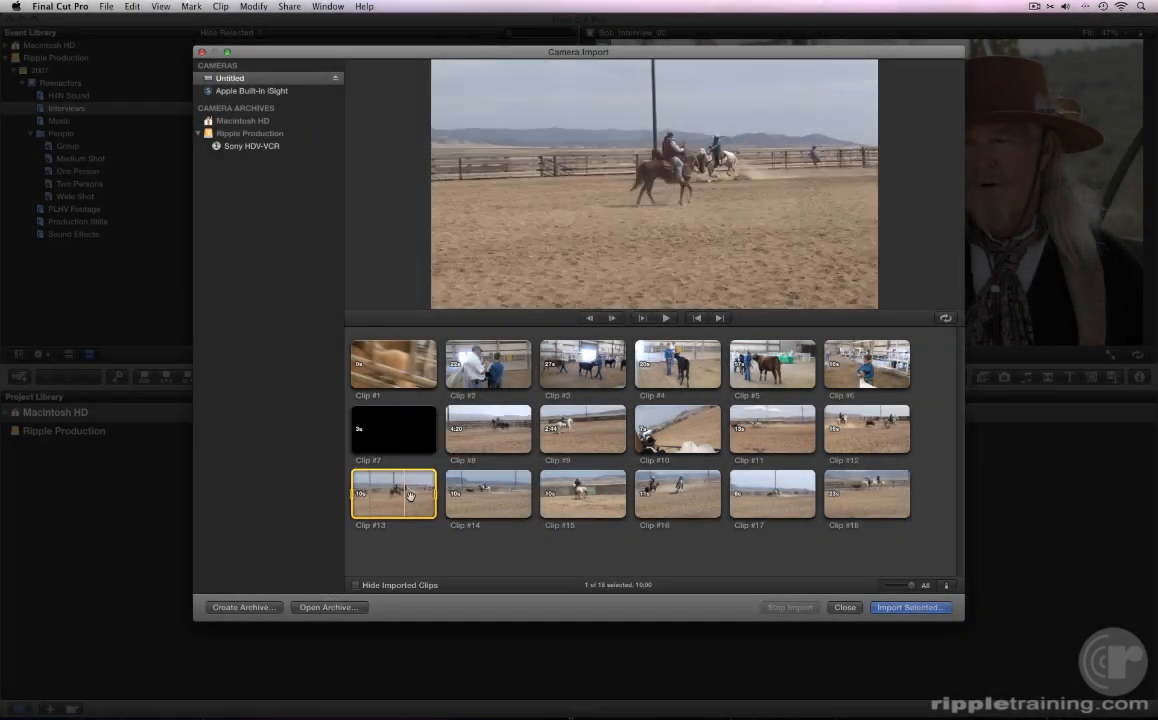
super+click(506, 504)
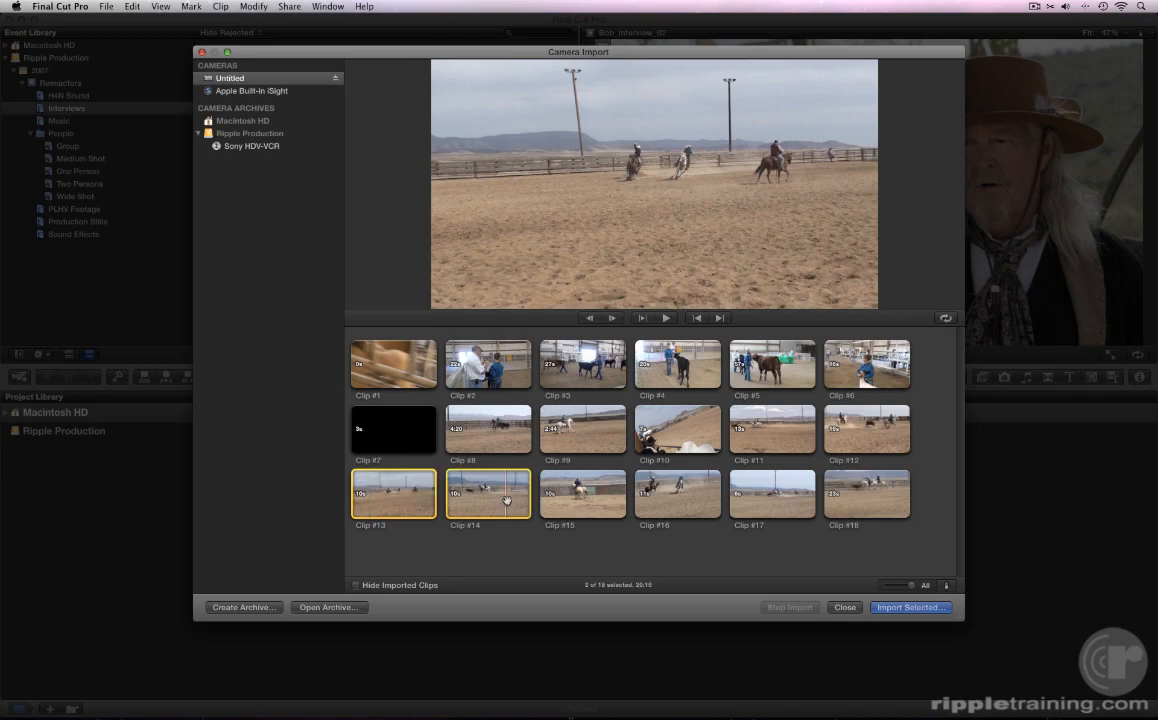
super+click(573, 500)
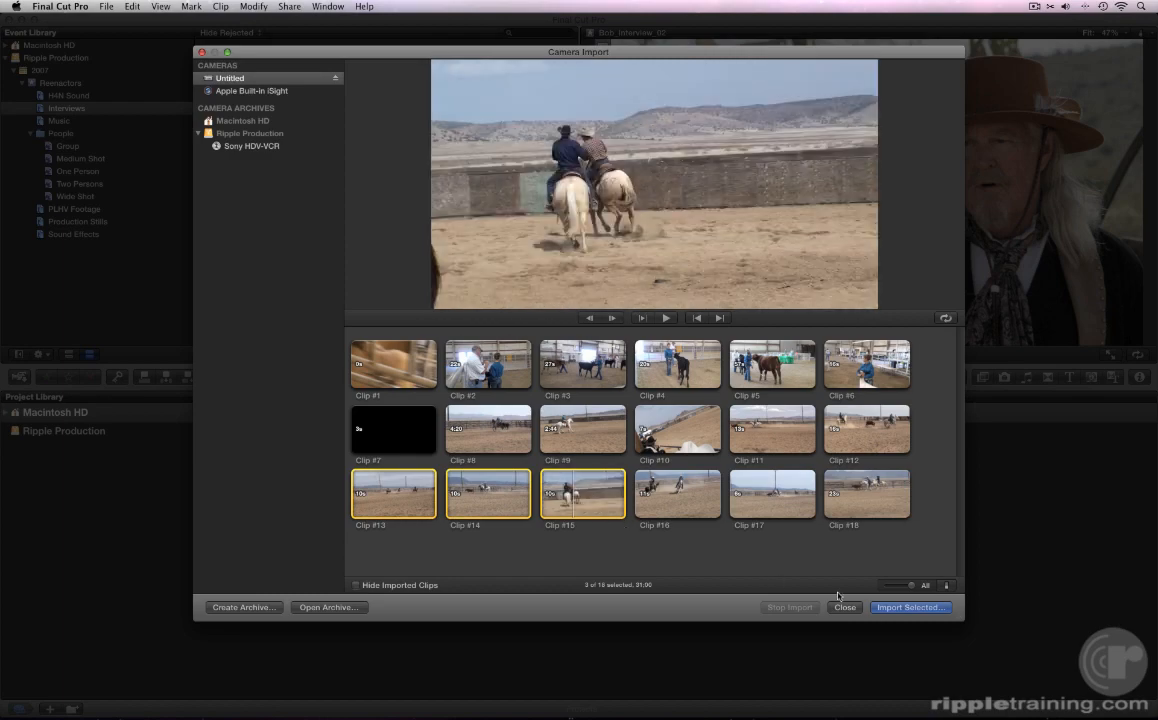
click(888, 610)
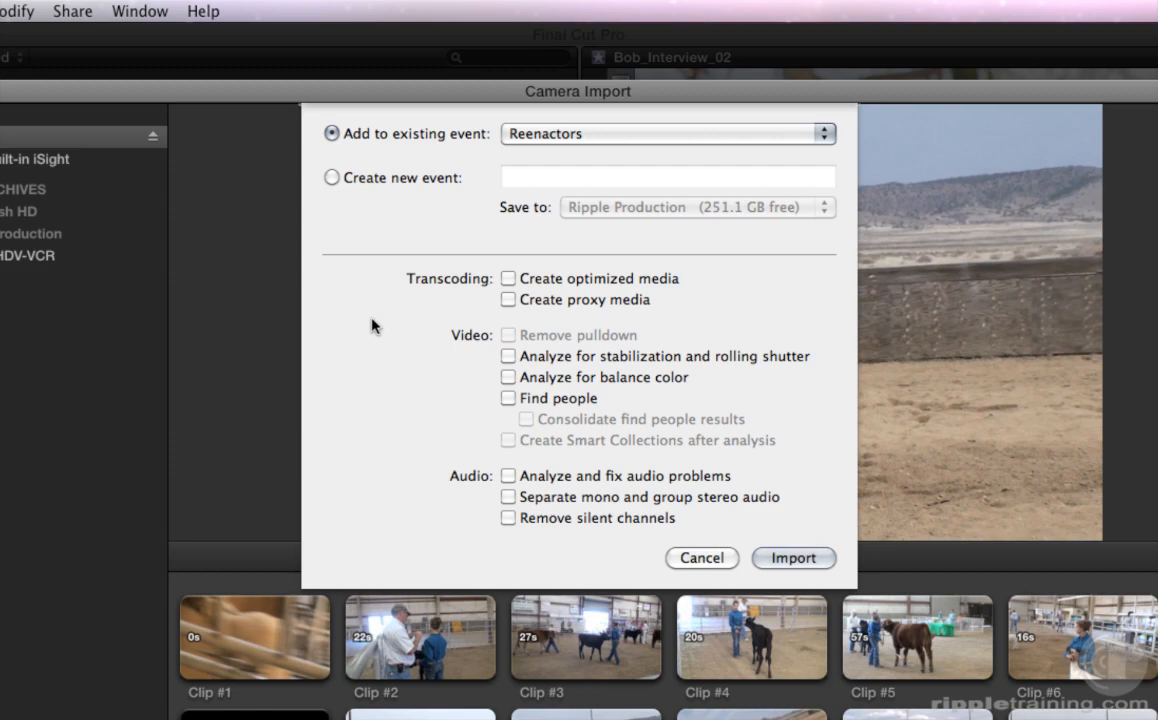
- Turn on Create optimized media and Analyze and fix audio problems
click(508, 279)
click(508, 477)
click(588, 136)
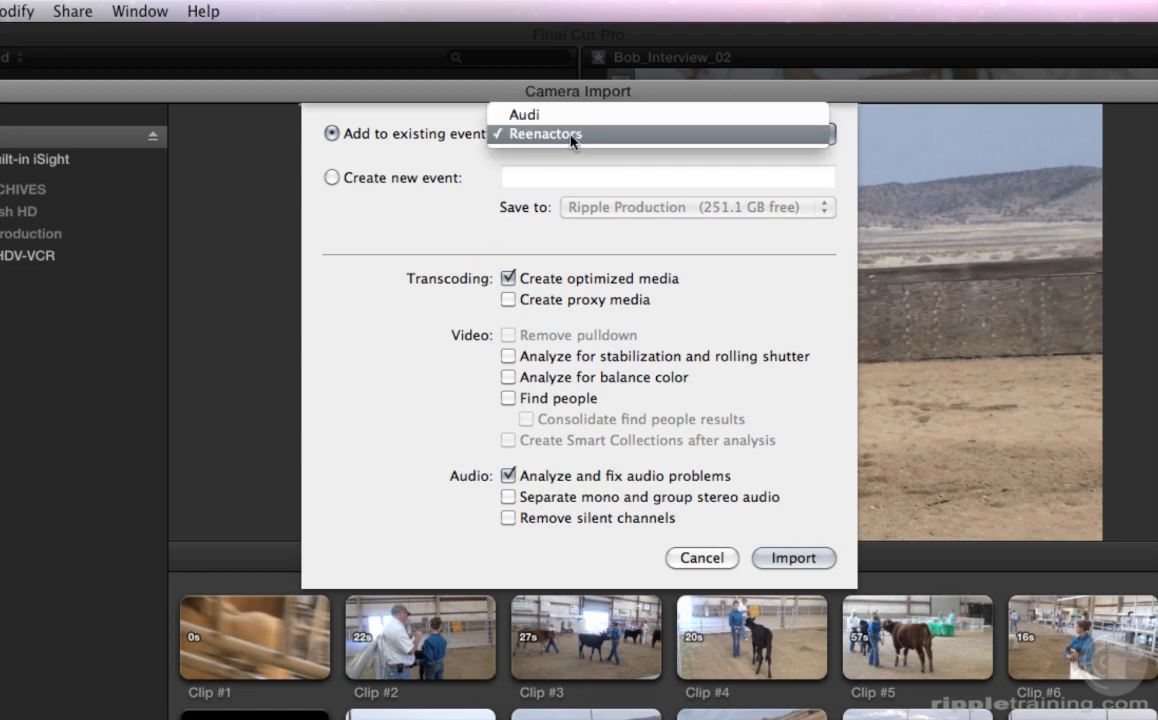
click(588, 136)
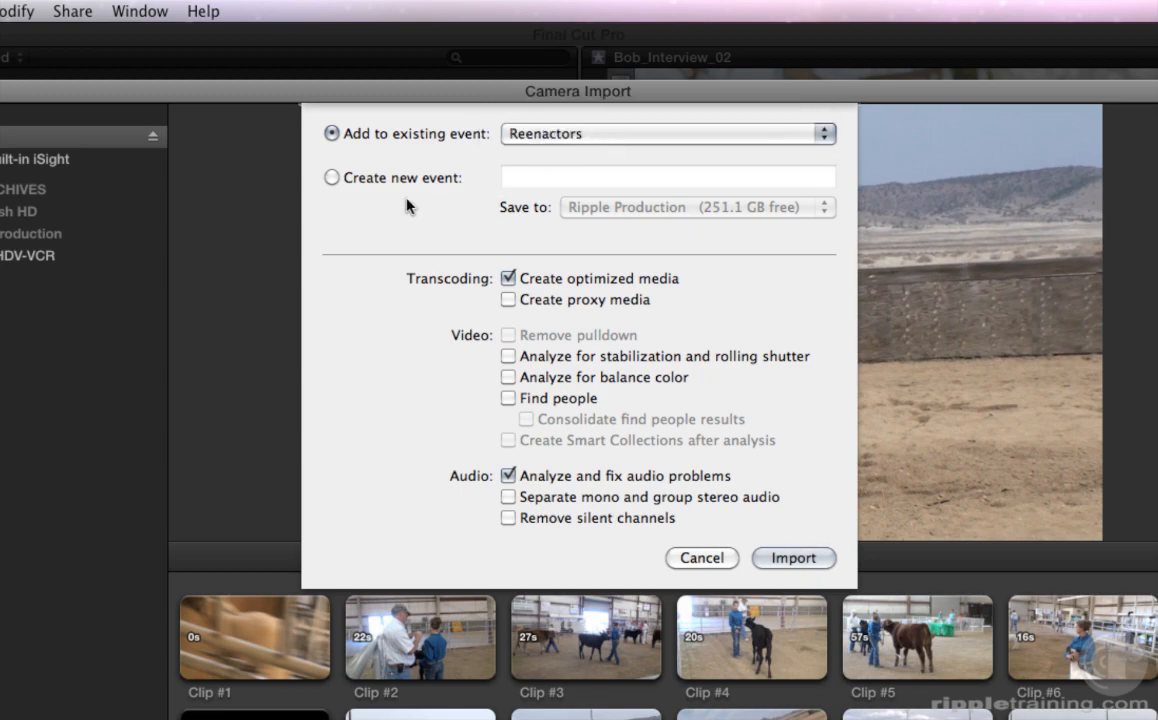
- Import the clips into a new event 'Cattle Roping' saved to Ripple Production
click(331, 178)
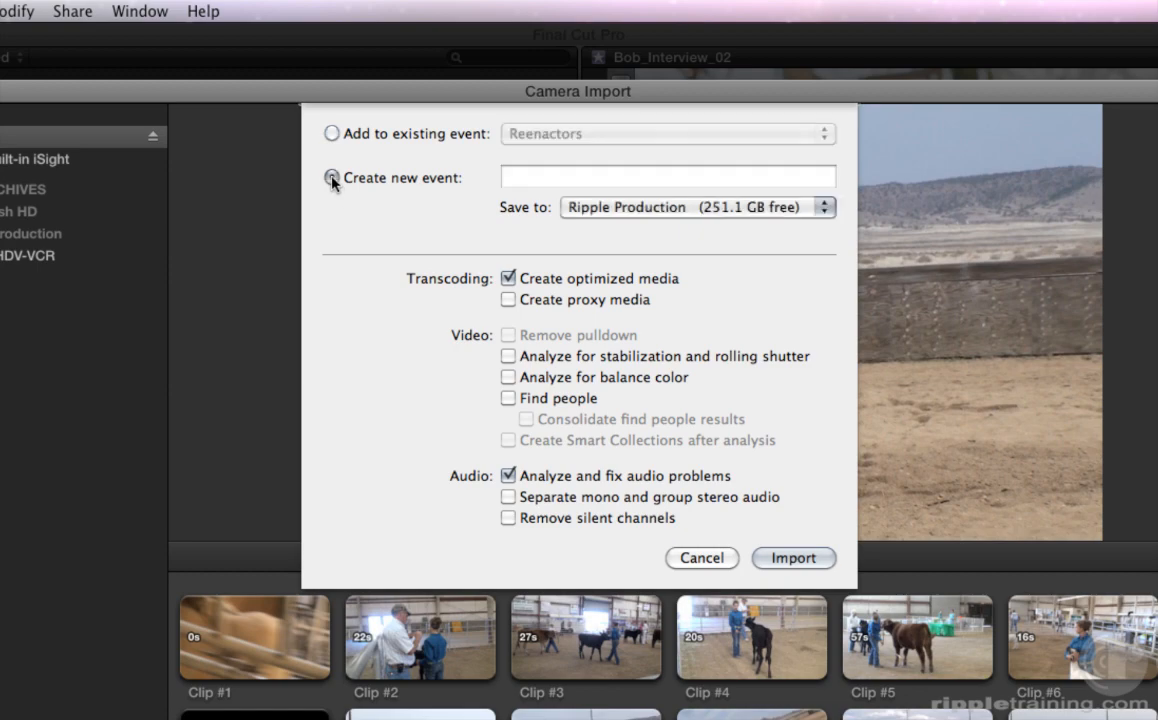
click(508, 177)
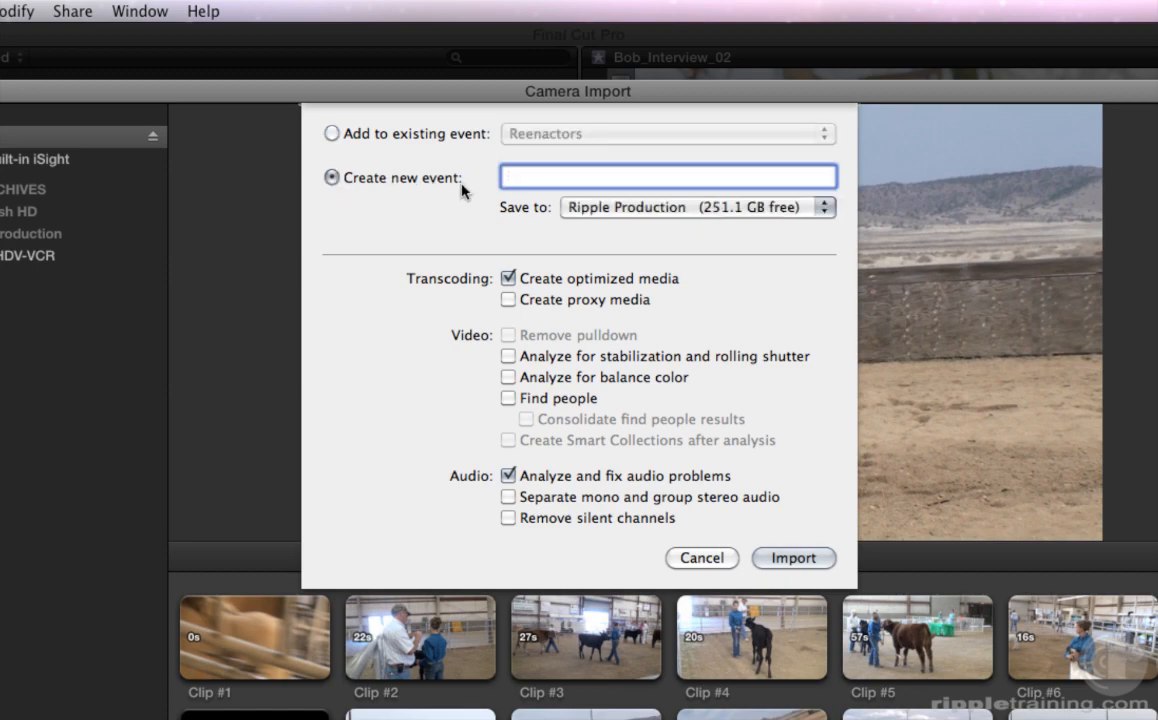
text(Cattle Roping)
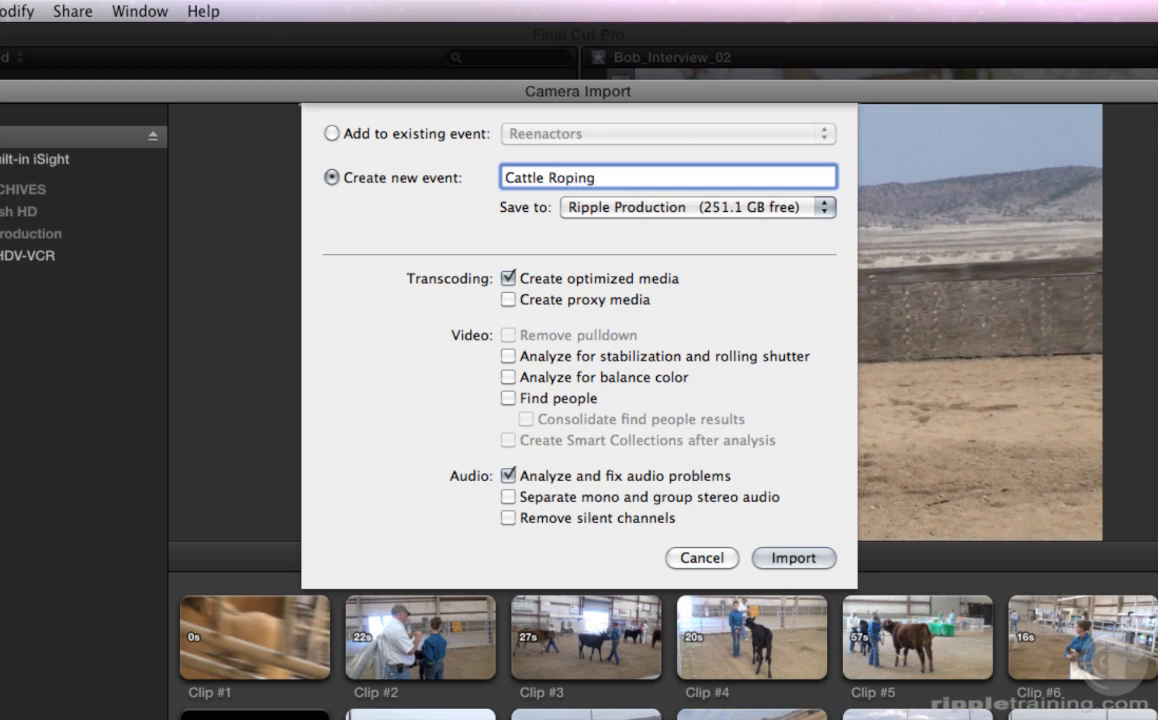
click(613, 208)
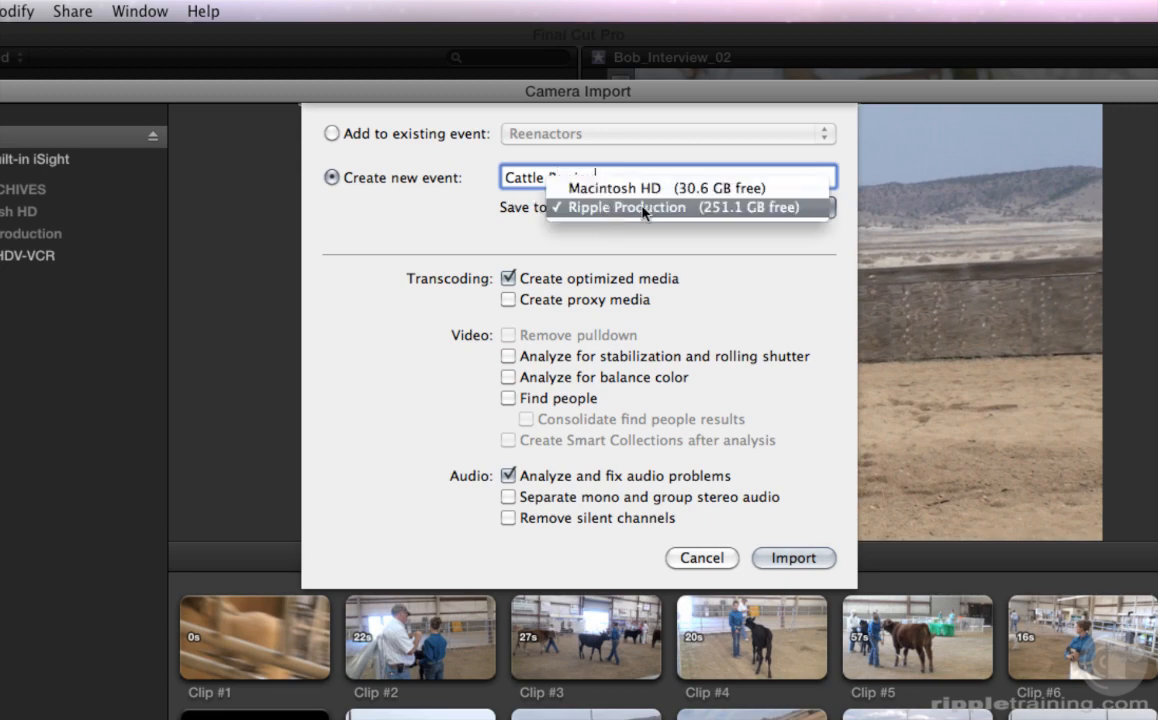
click(620, 208)
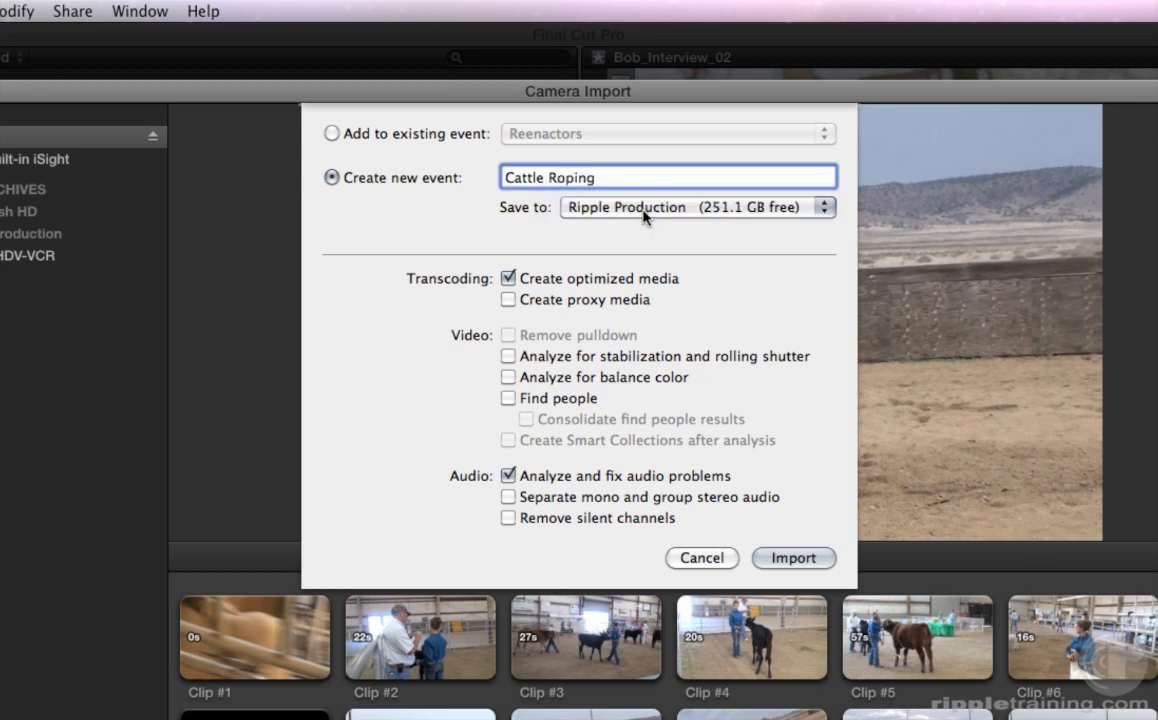
click(795, 560)
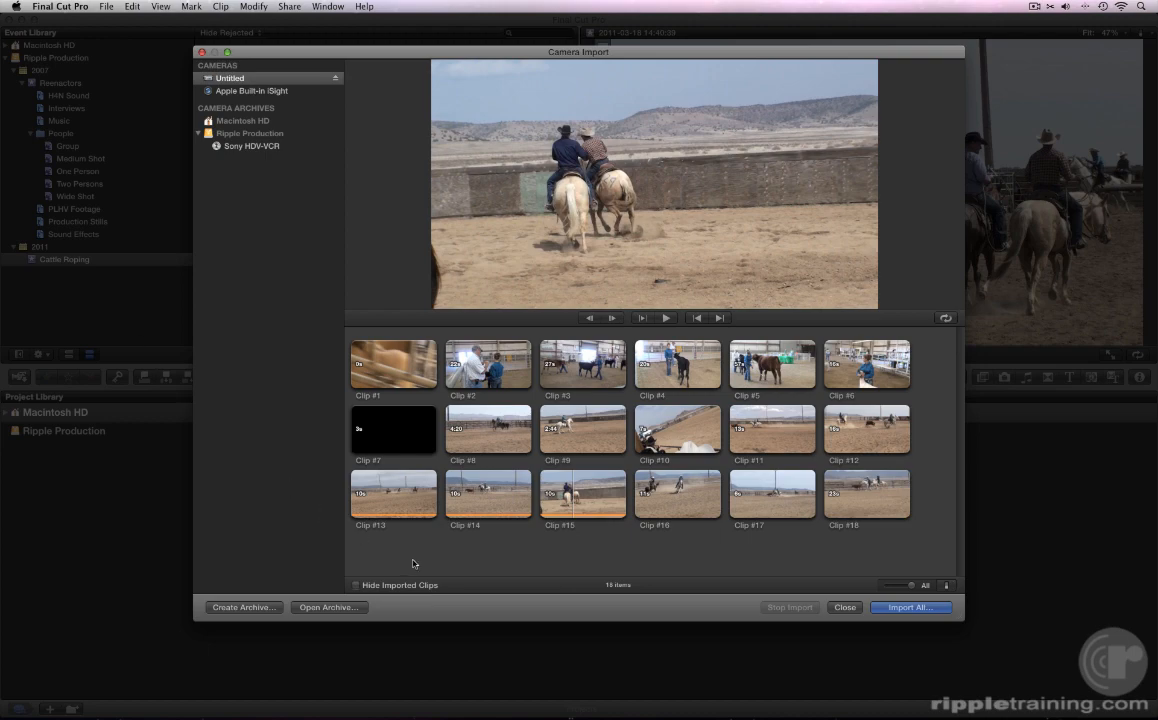
- Import a trimmed portion of Clip #12 into the Cattle Roping event
click(851, 433)
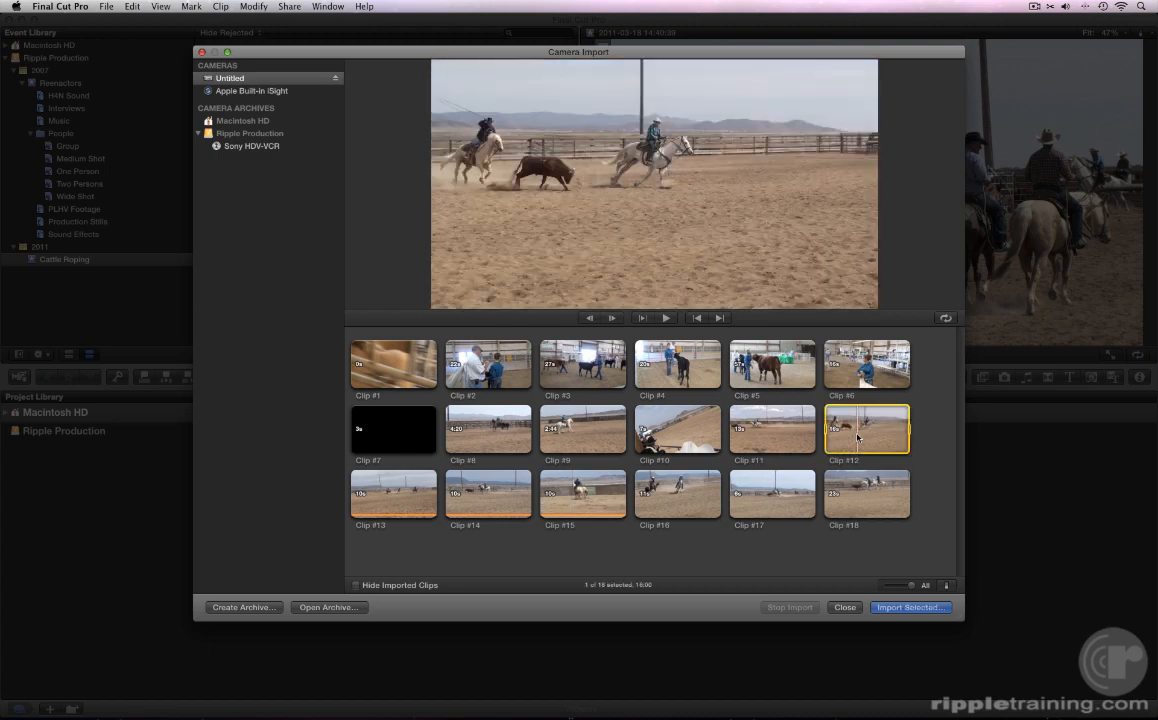
drag(826, 433, 867, 432)
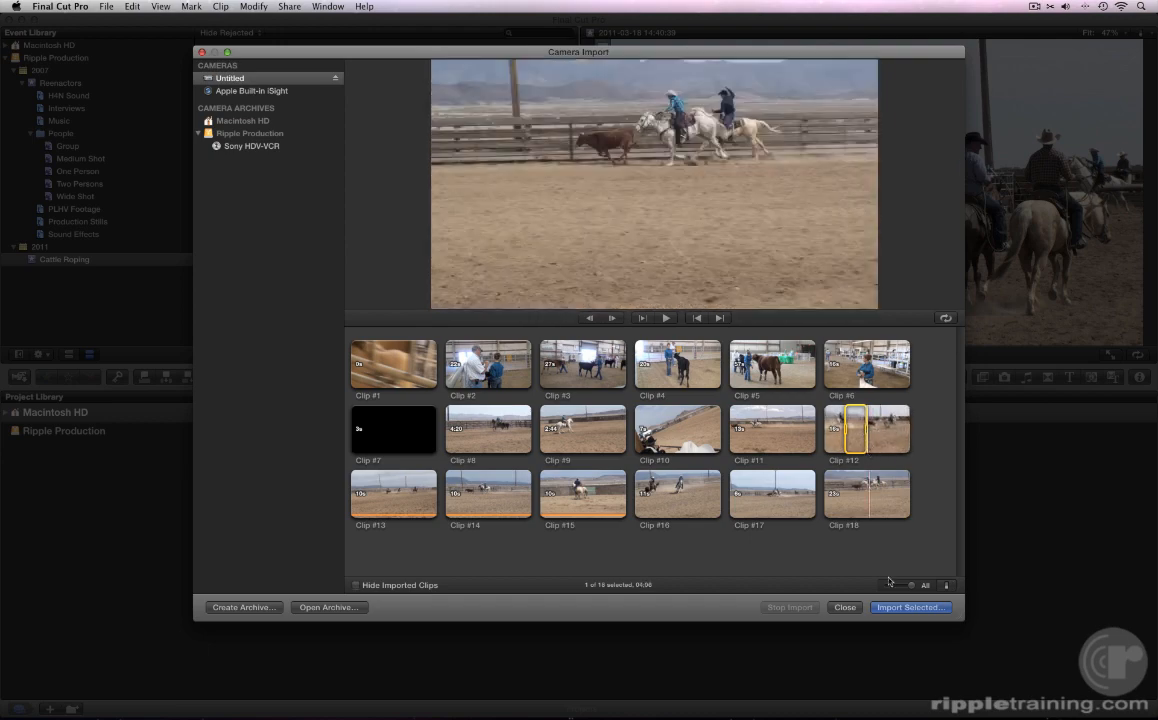
click(886, 608)
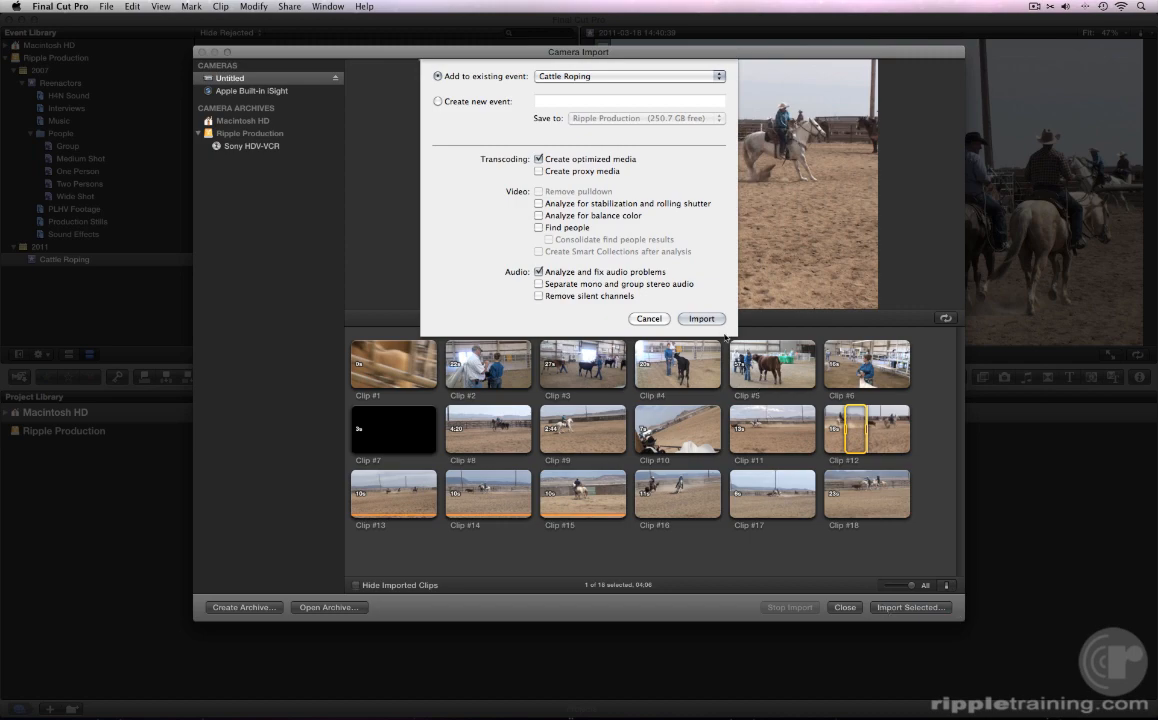
click(701, 318)
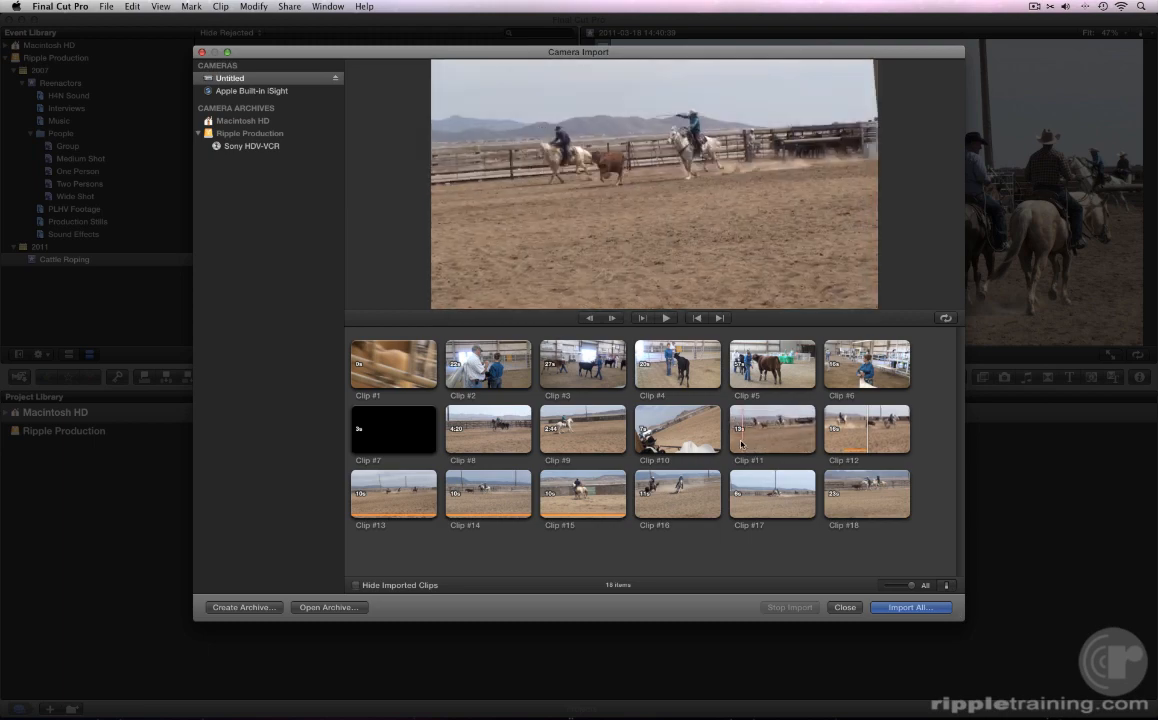
- Mark an in/out range on Clip #11 and import just that range into Cattle Roping
key(space)
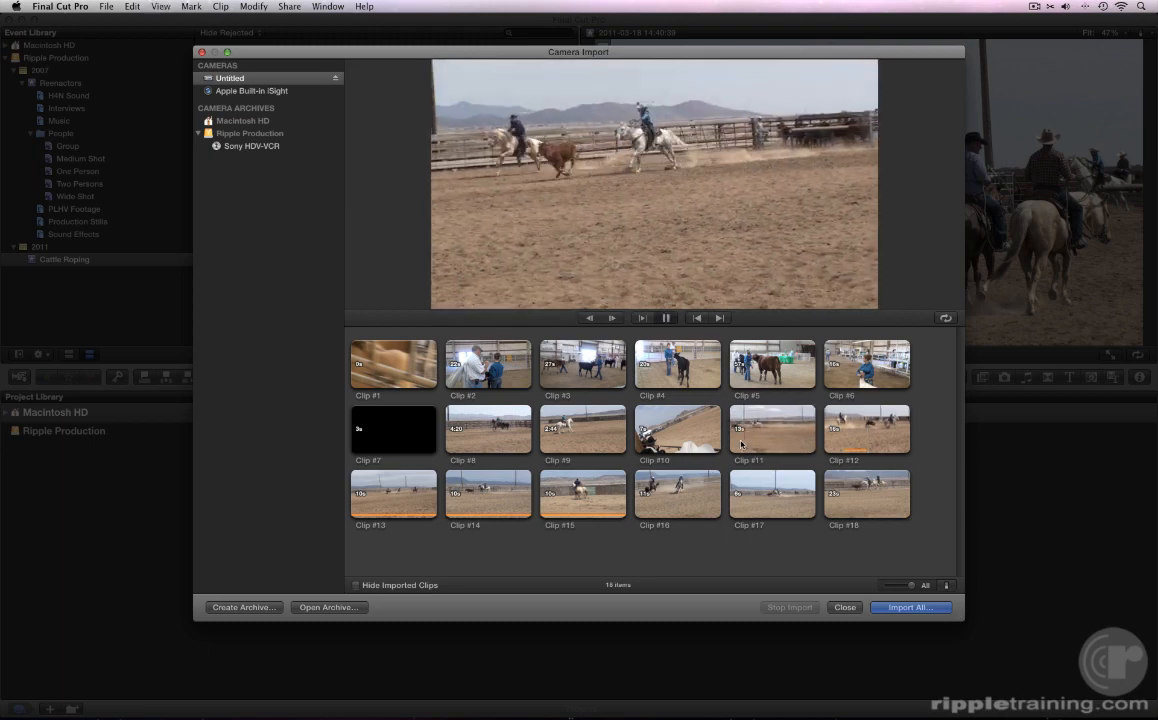
key(i)
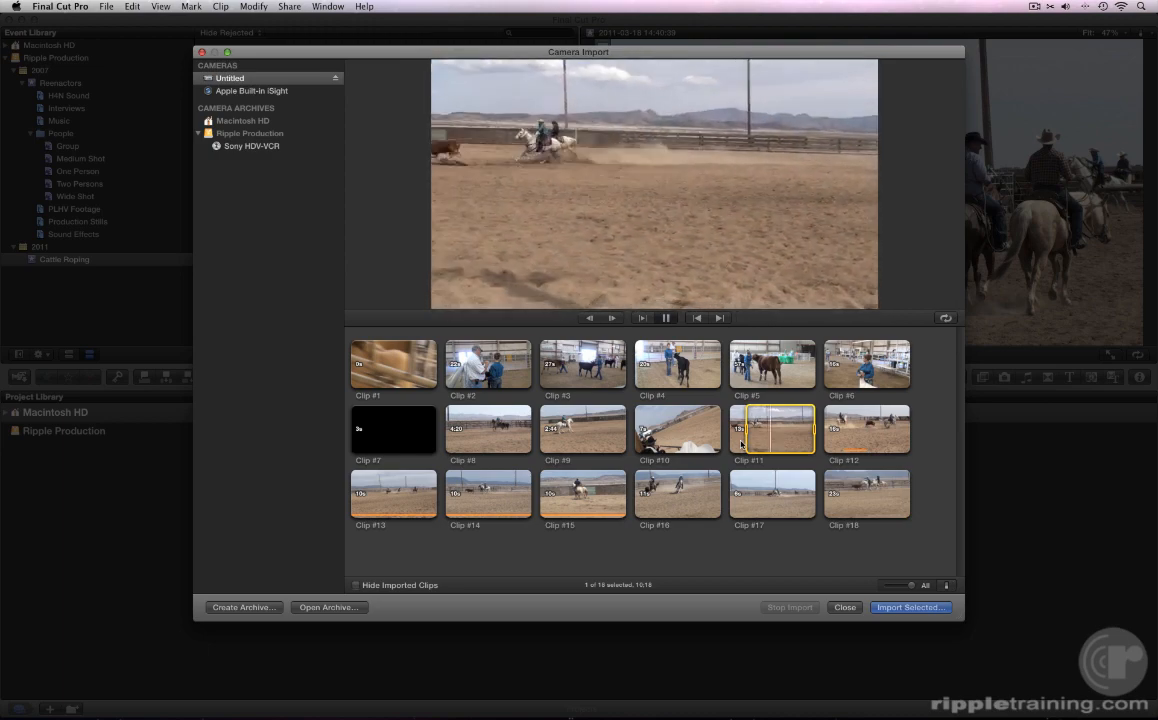
key(o)
key(space)
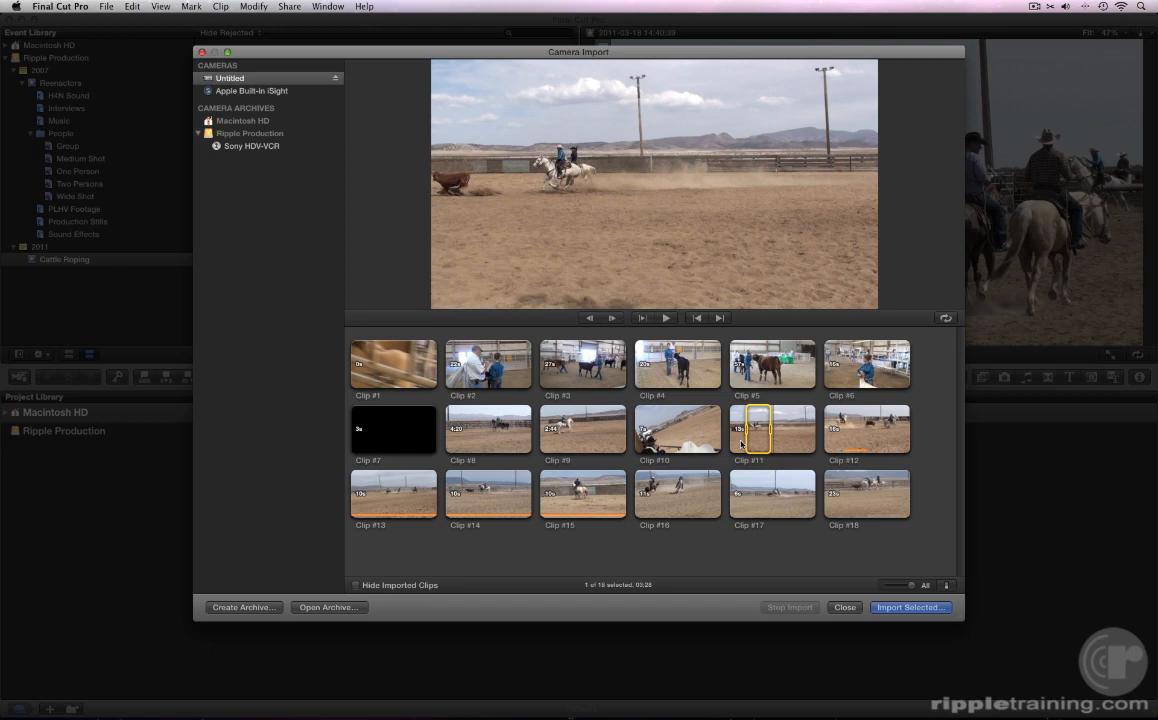
key(space)
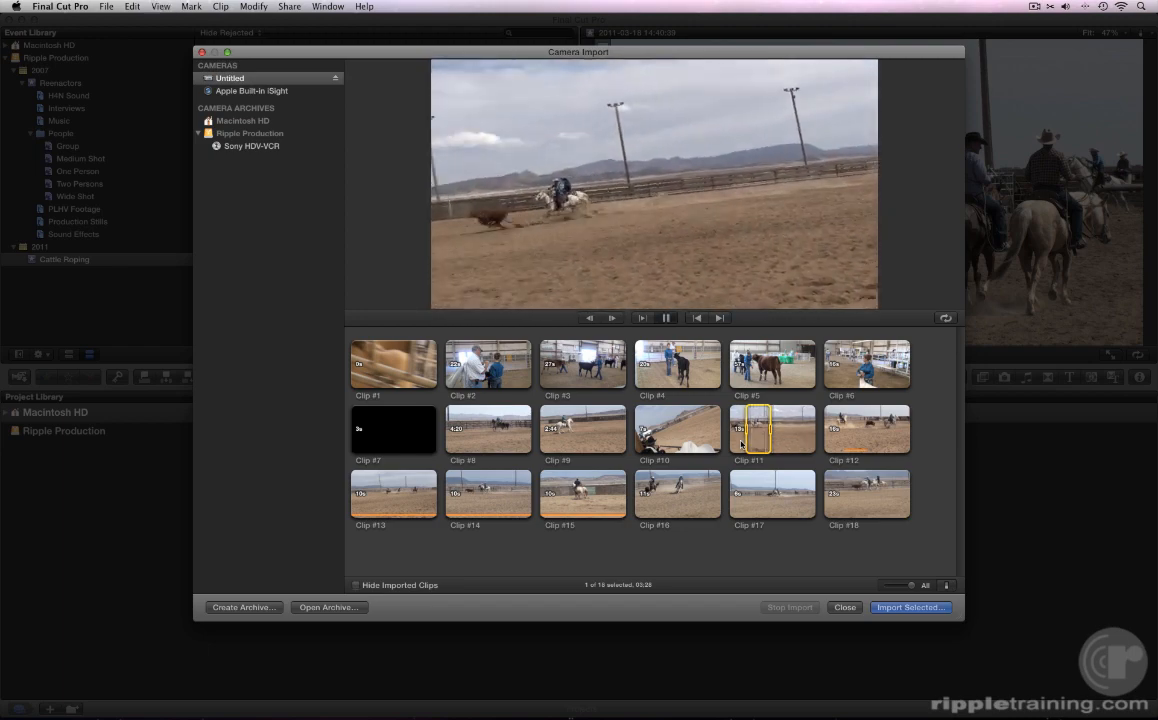
key(space)
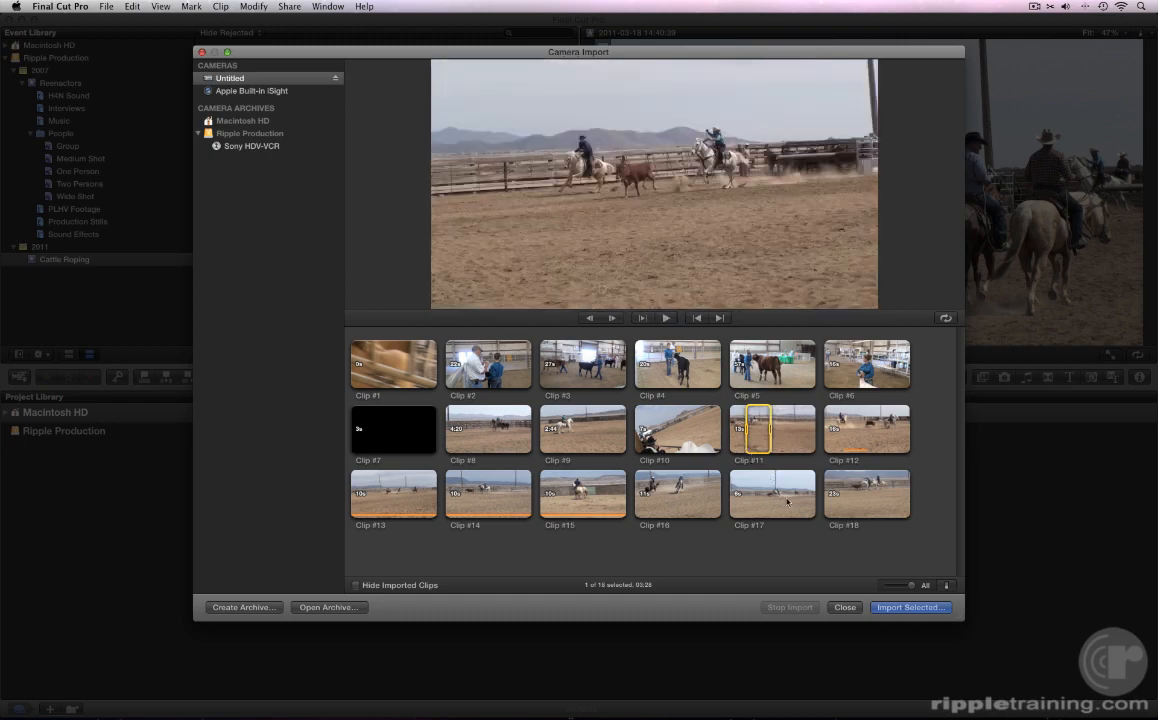
click(882, 607)
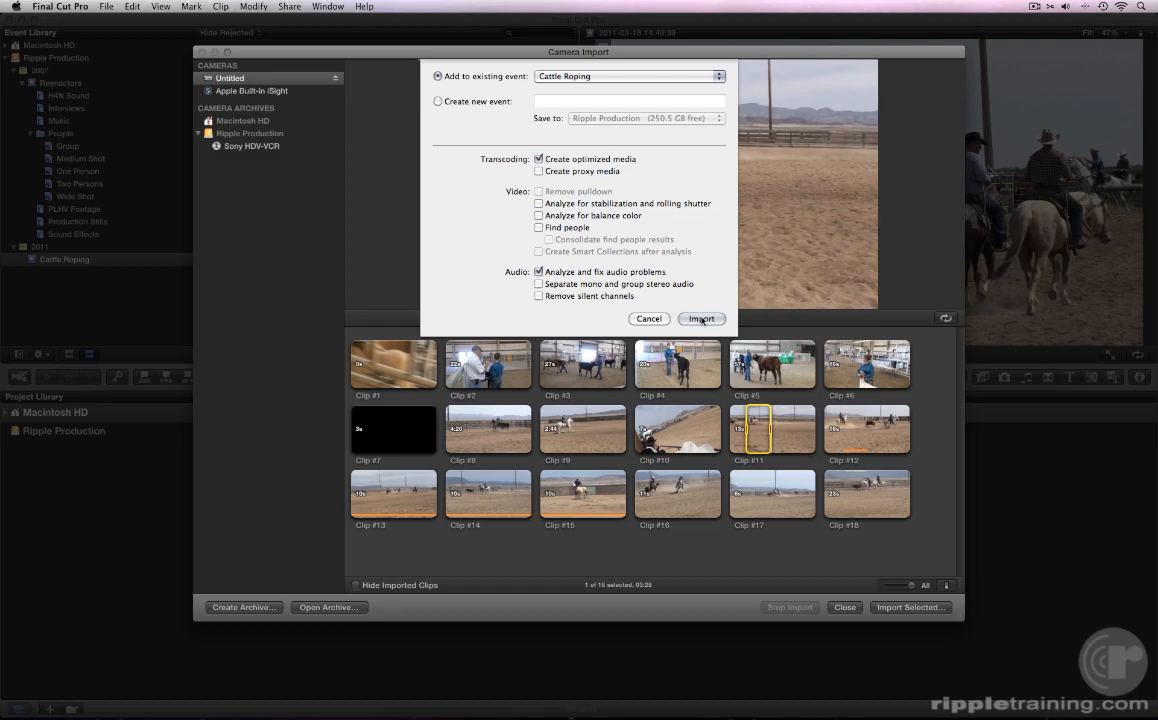
click(702, 319)
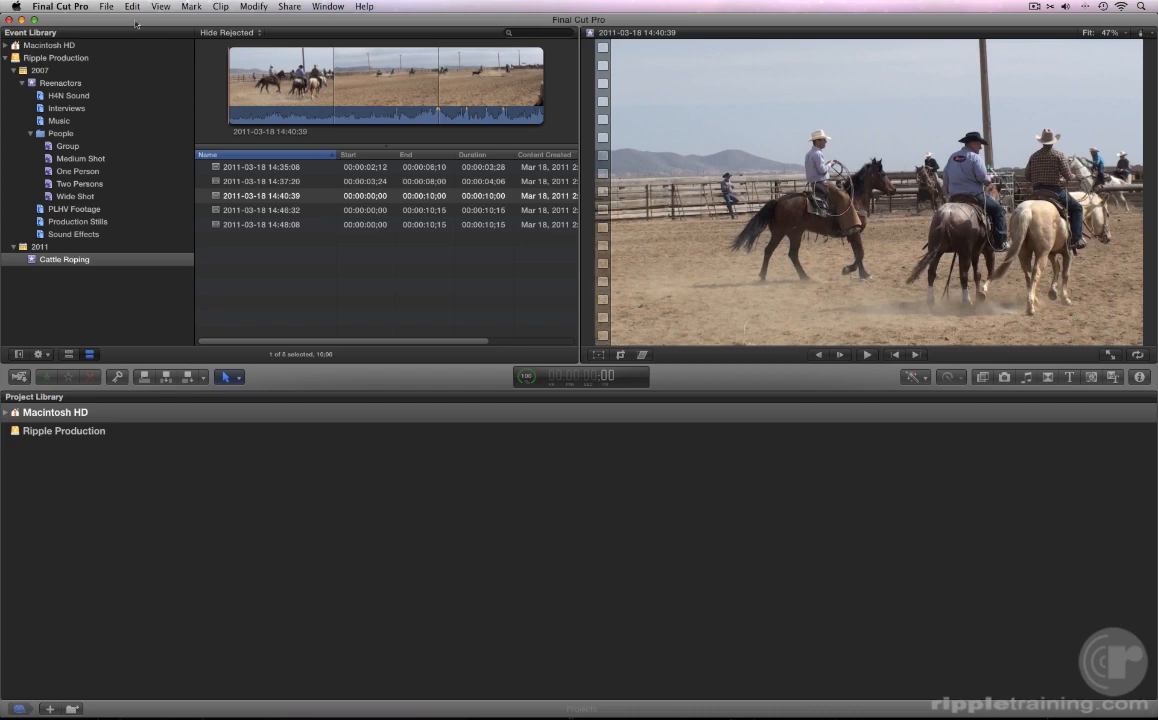
click(105, 7)
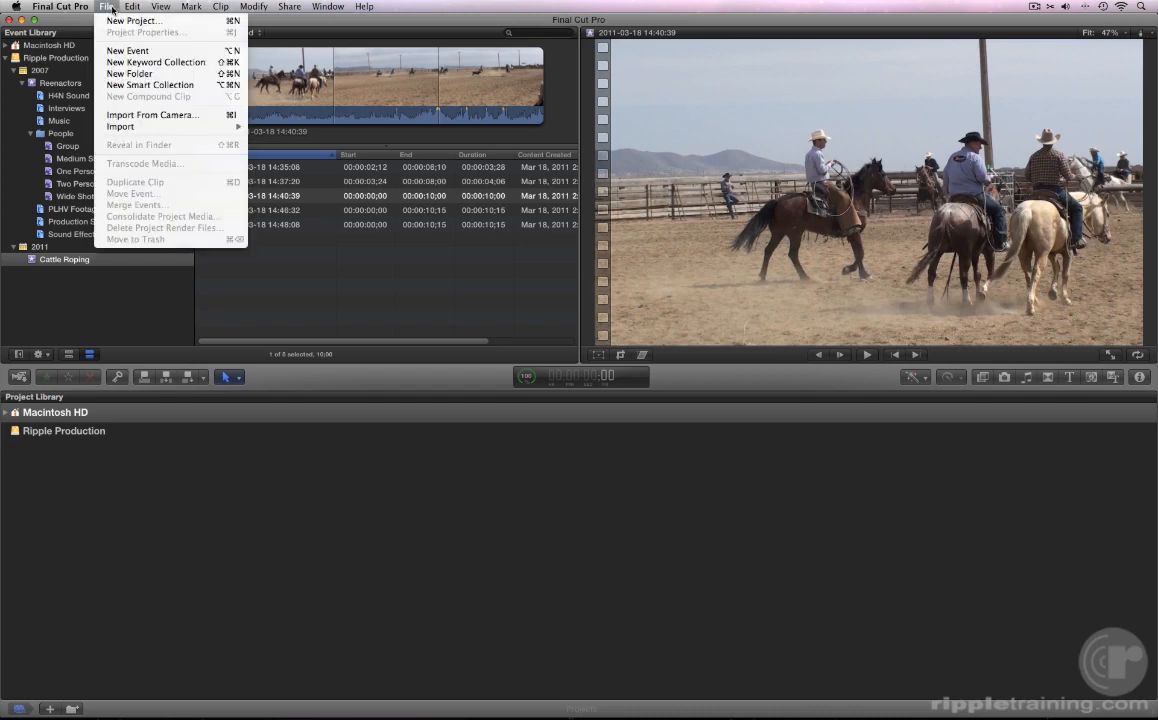
- Cue the Sony HDV-VCR tape by playing it, then start importing from that position
click(121, 115)
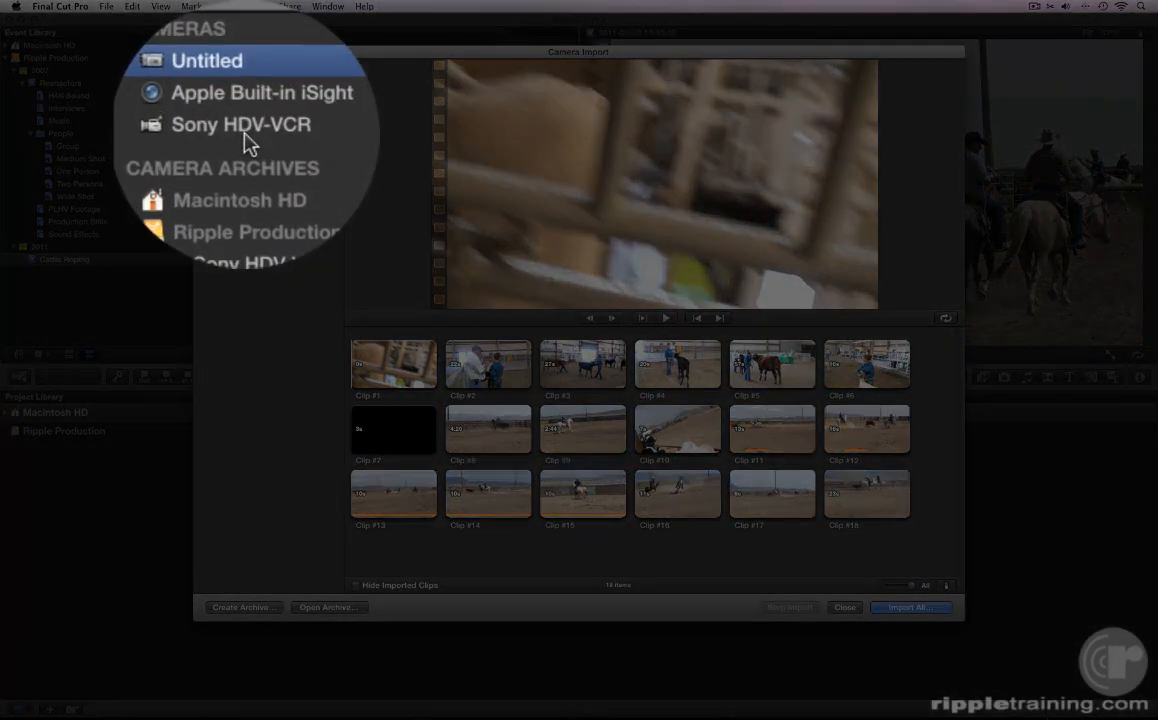
click(244, 105)
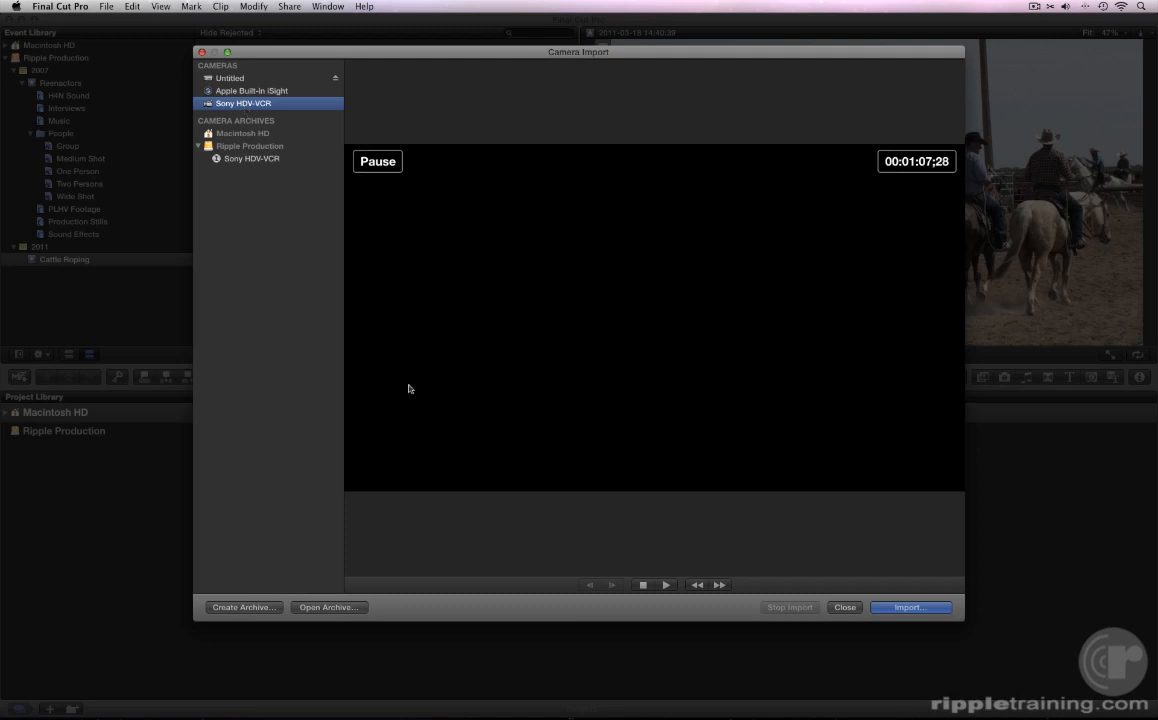
click(666, 585)
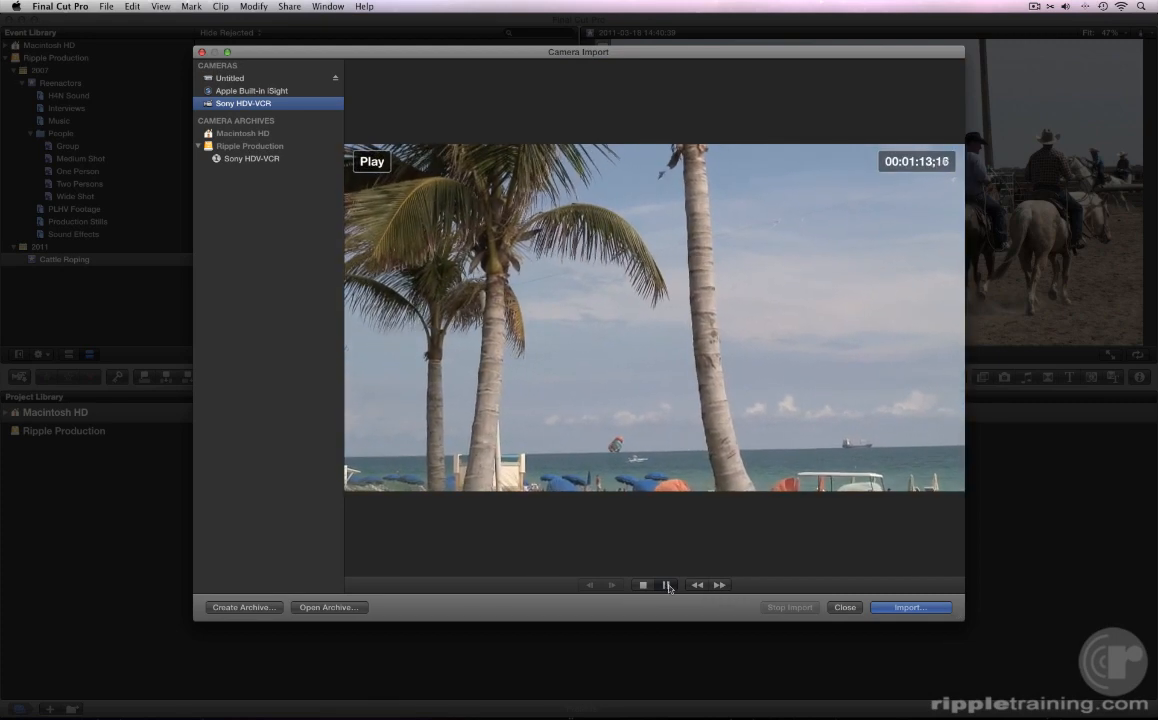
click(905, 607)
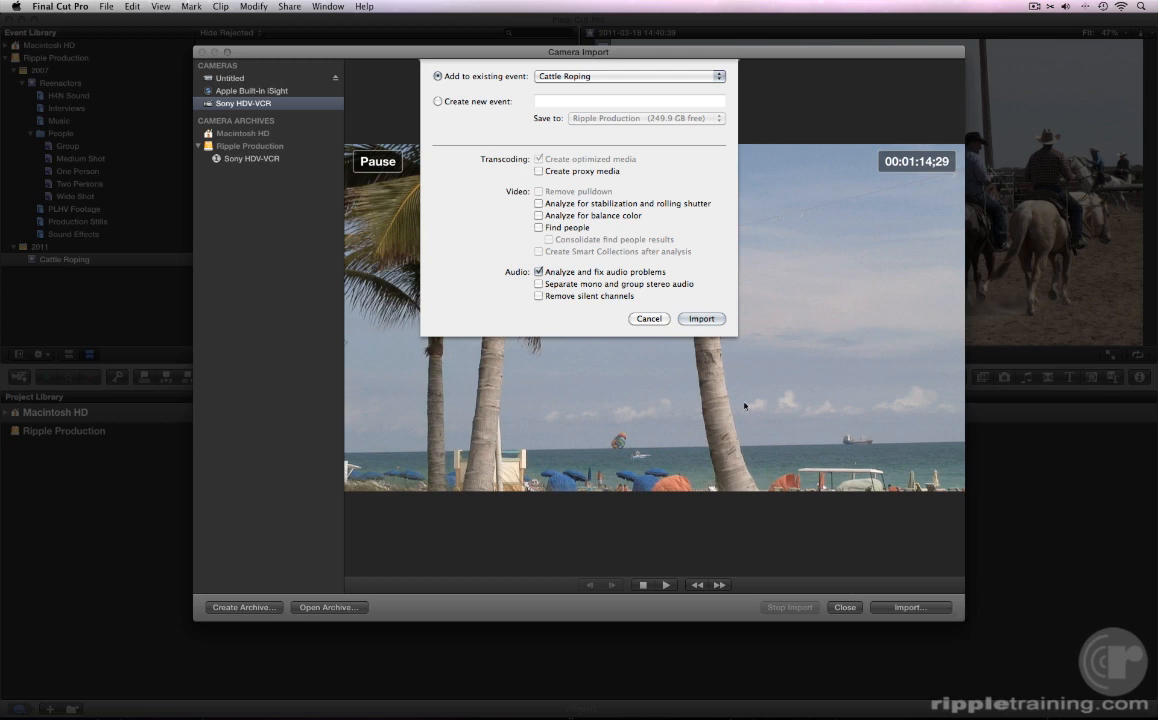
- Capture the tape footage into a new event named 'Key Largo Diving'
click(437, 101)
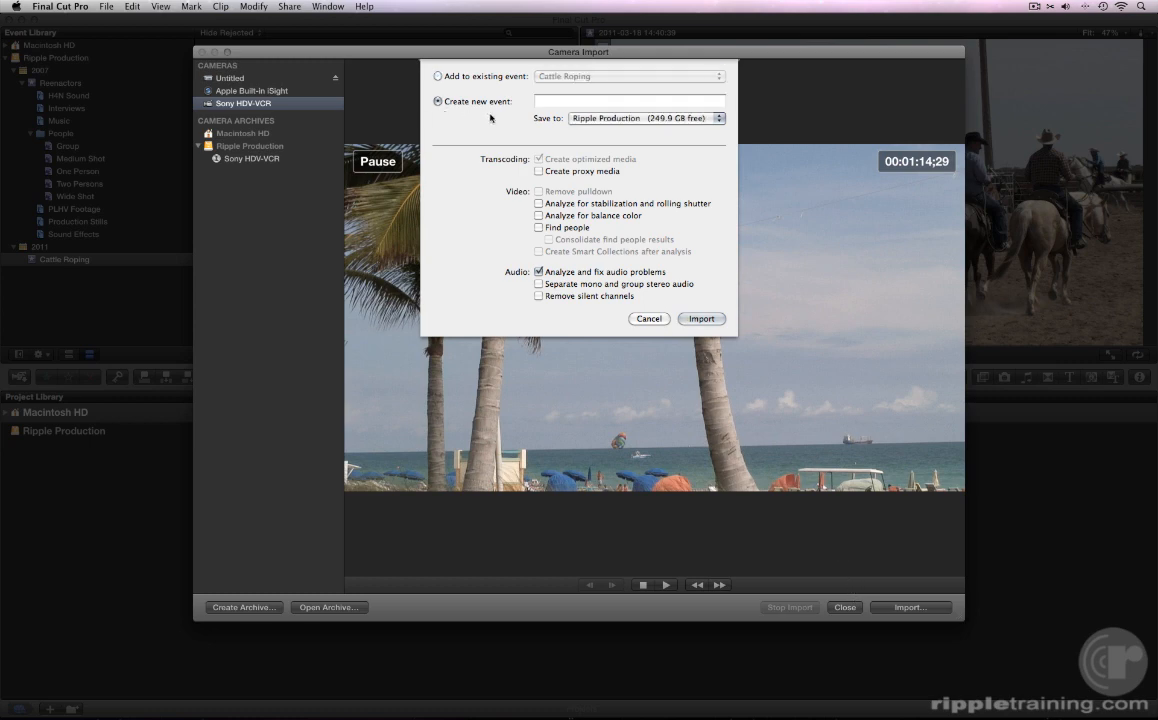
text(Key Largo Diving)
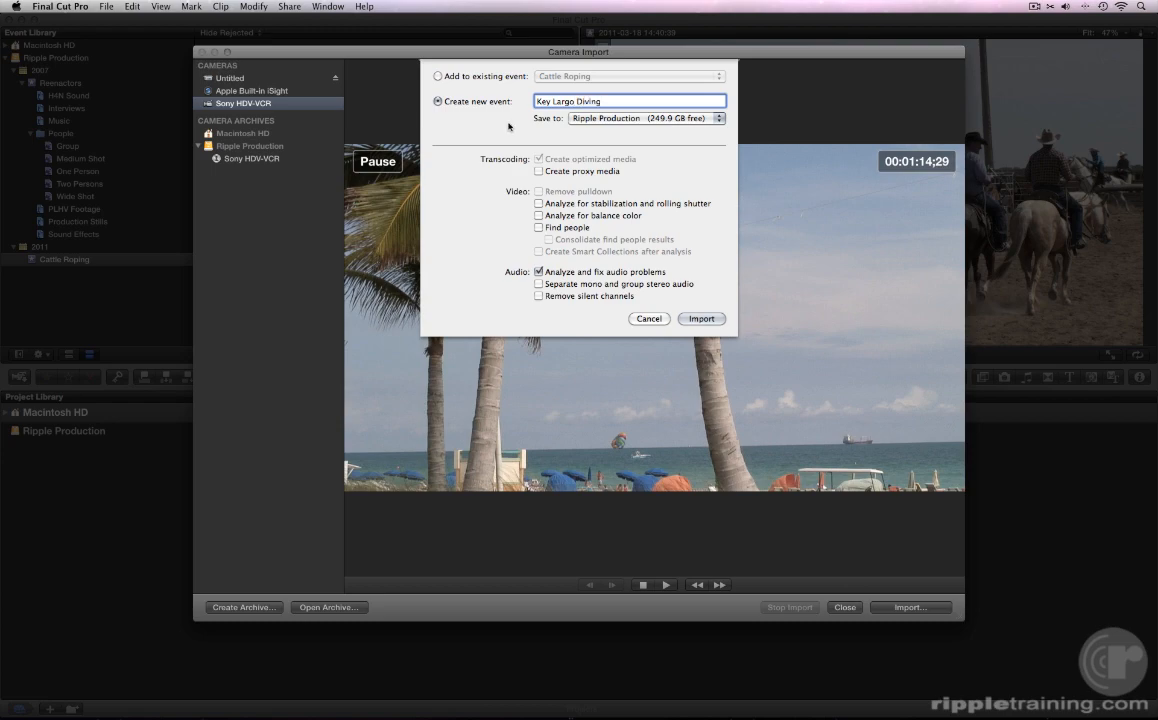
click(698, 319)
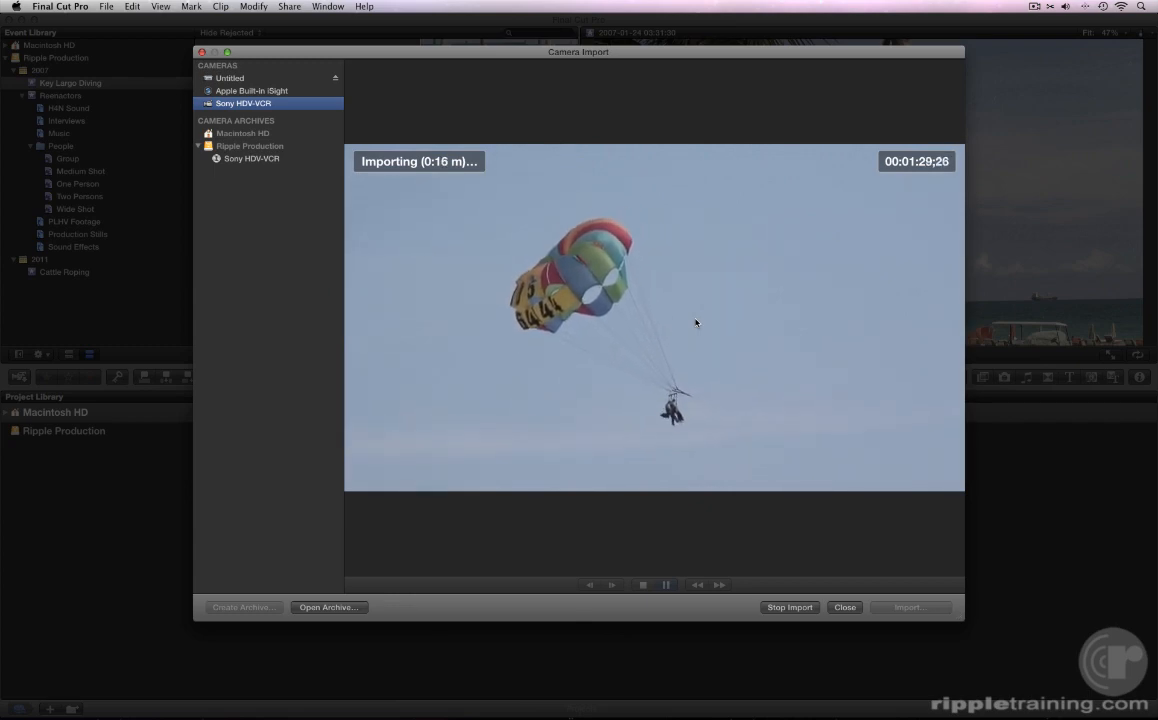
- Stop the tape capture
click(787, 606)
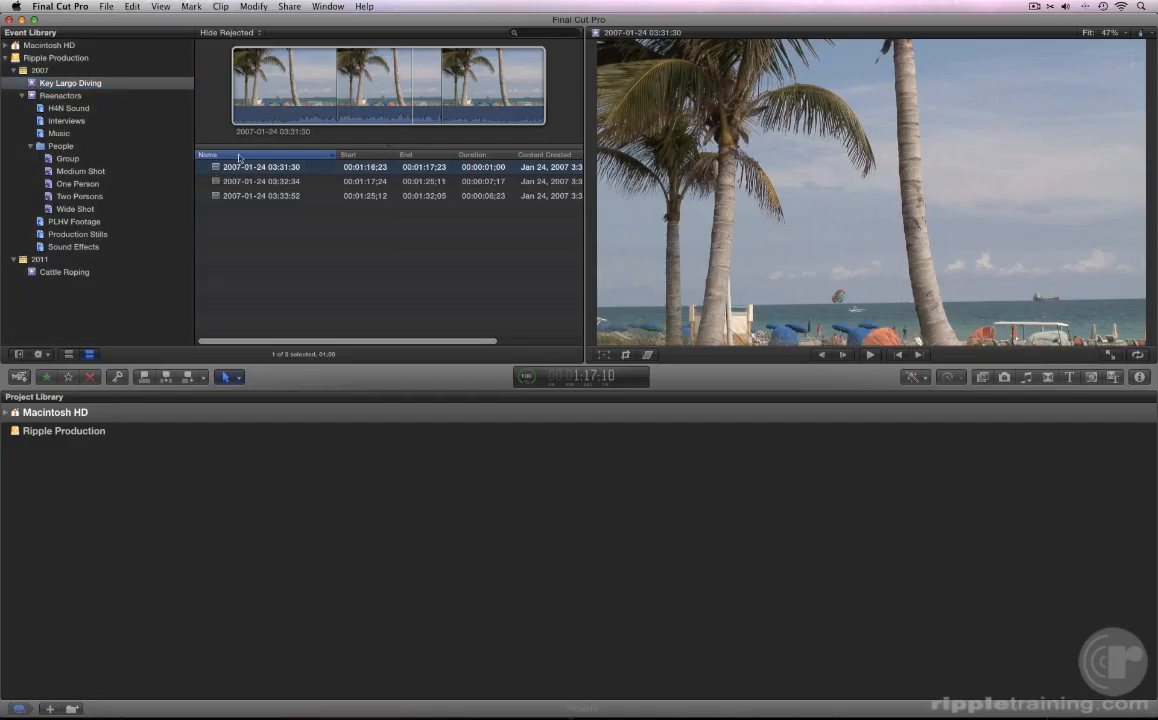
- Select the first clip in the Key Largo Diving event
click(257, 91)
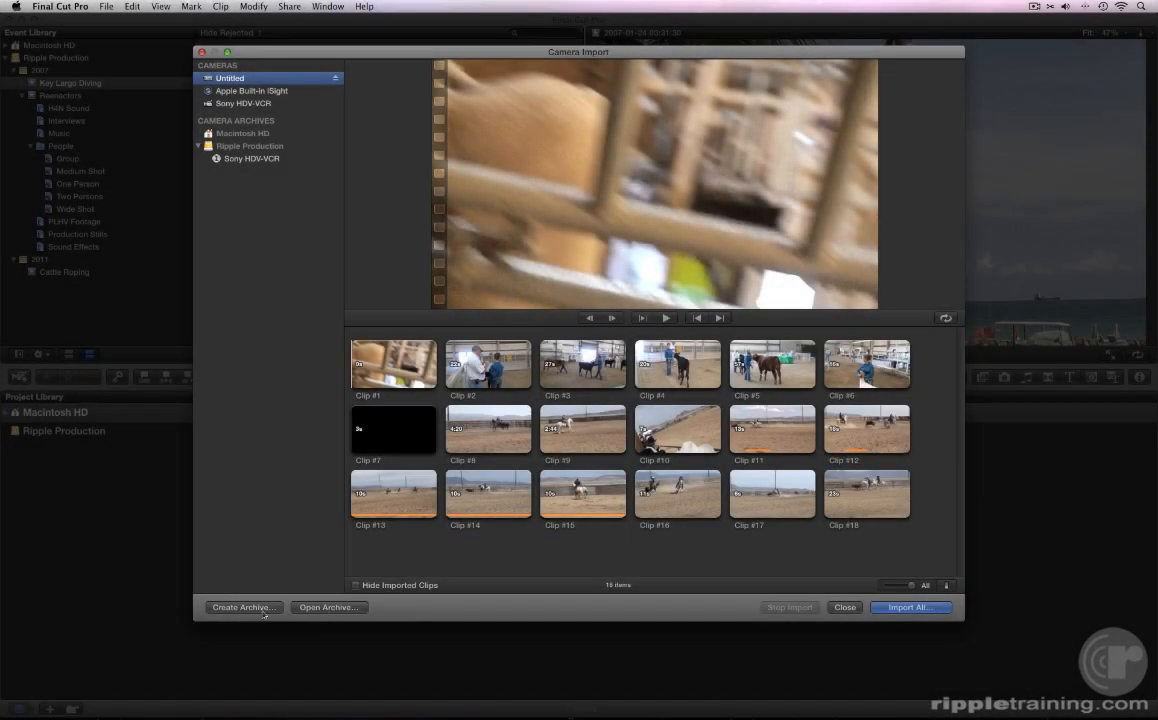
- Create a camera archive named 'Cattle Roping Archive' and view its clips
click(241, 608)
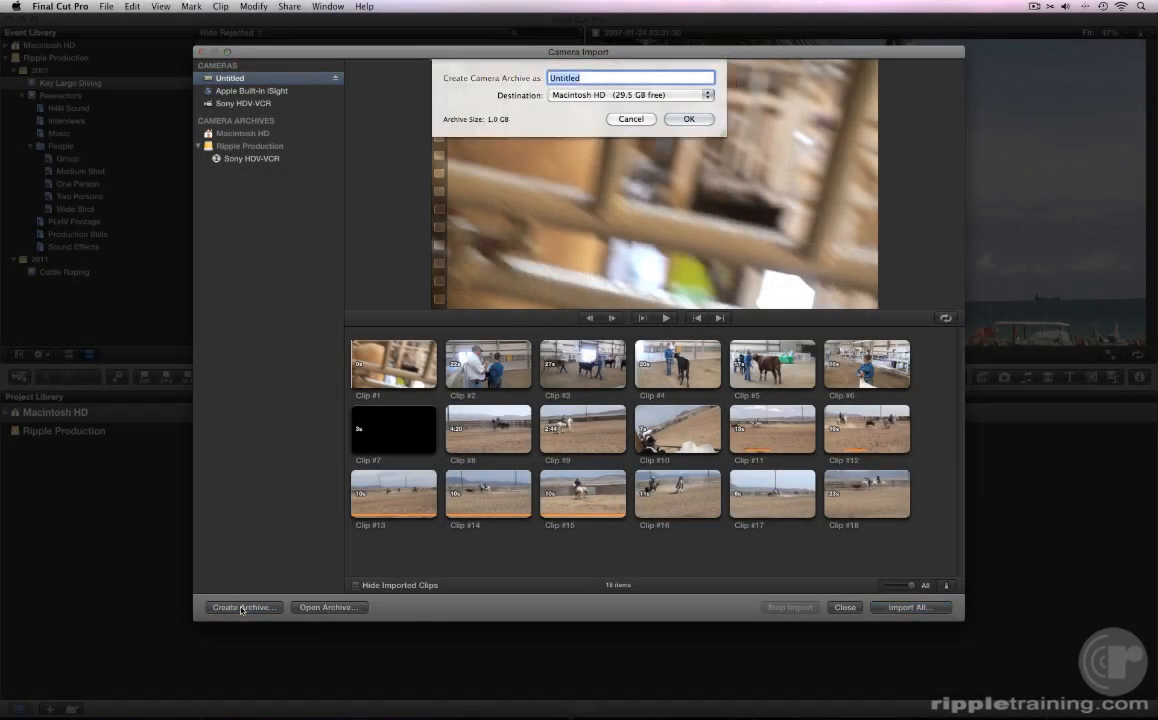
text(Cattle Roping Archive)
click(676, 119)
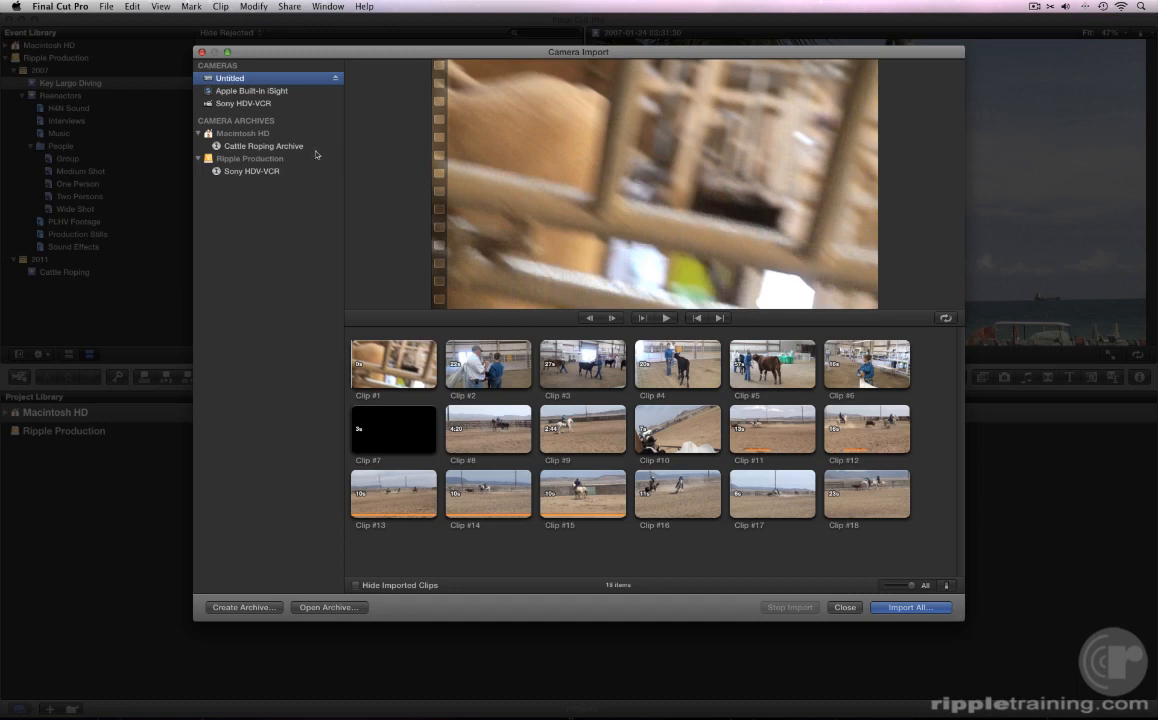
click(268, 146)
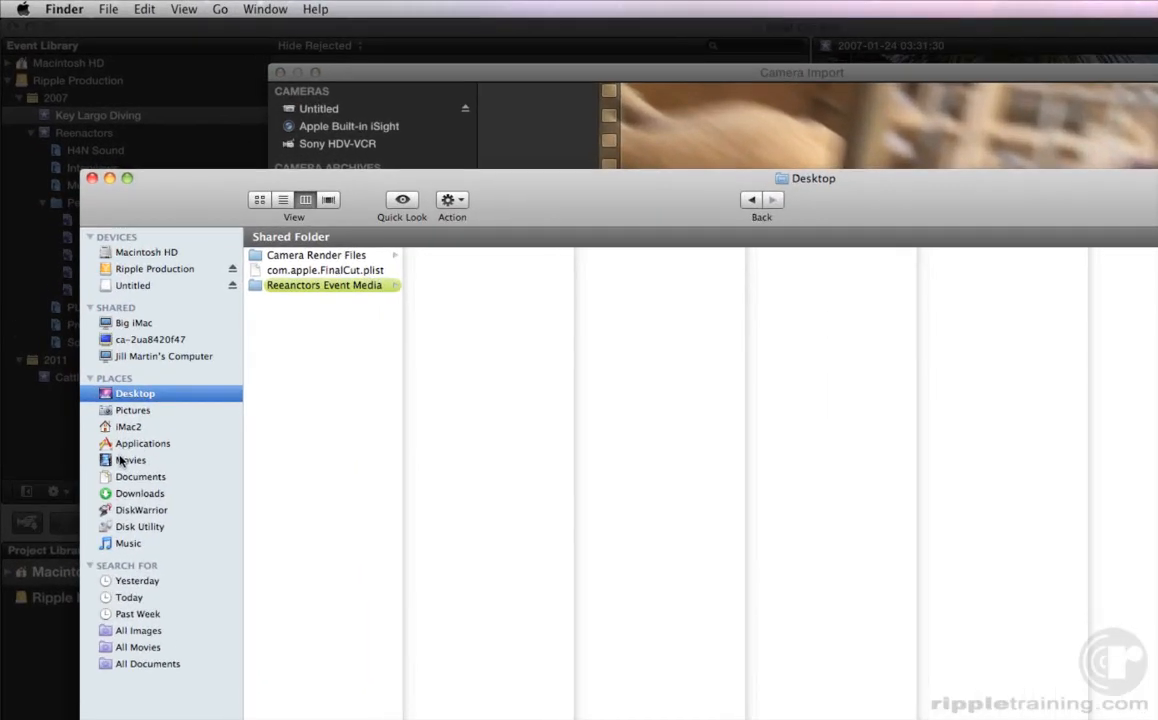
- In Finder, locate Cattle Roping Archive under Movies > Final Cut Camera Archives
click(96, 338)
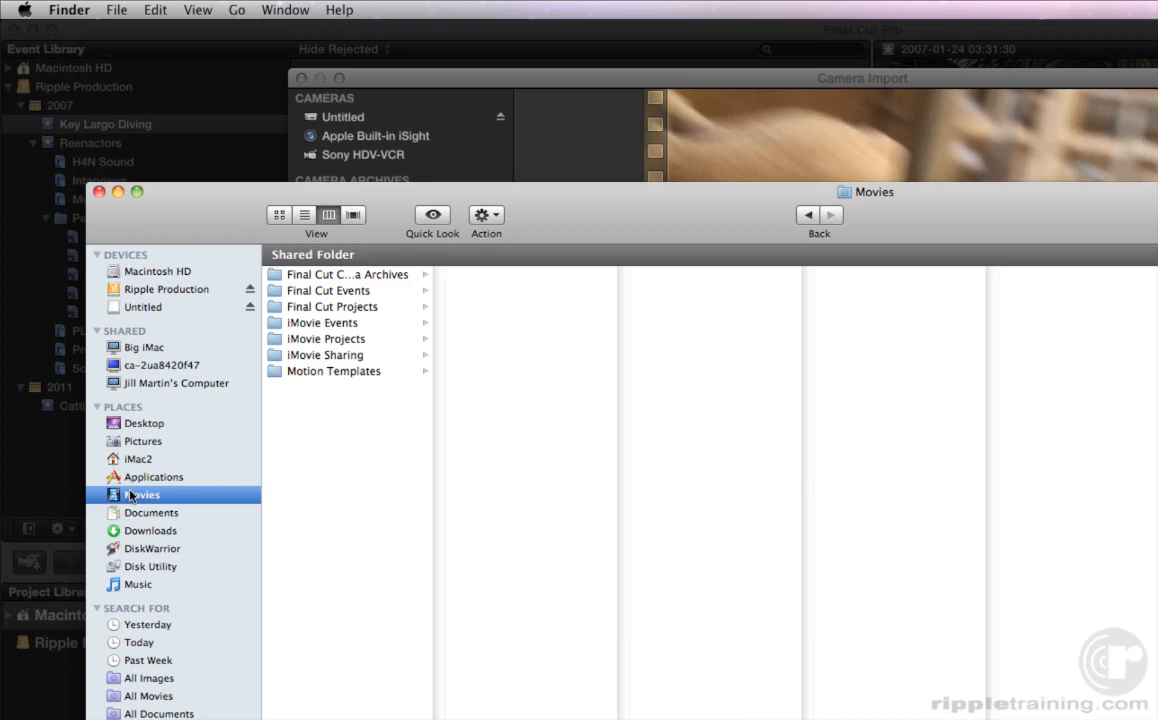
click(333, 276)
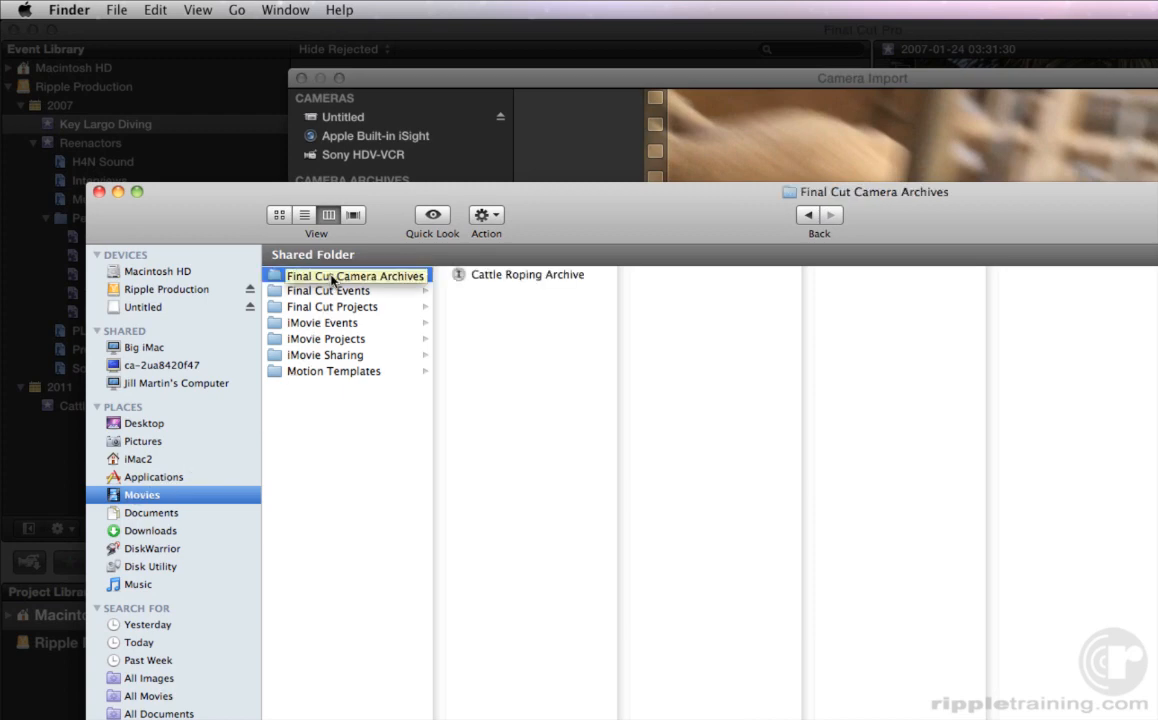
click(333, 277)
key(Return)
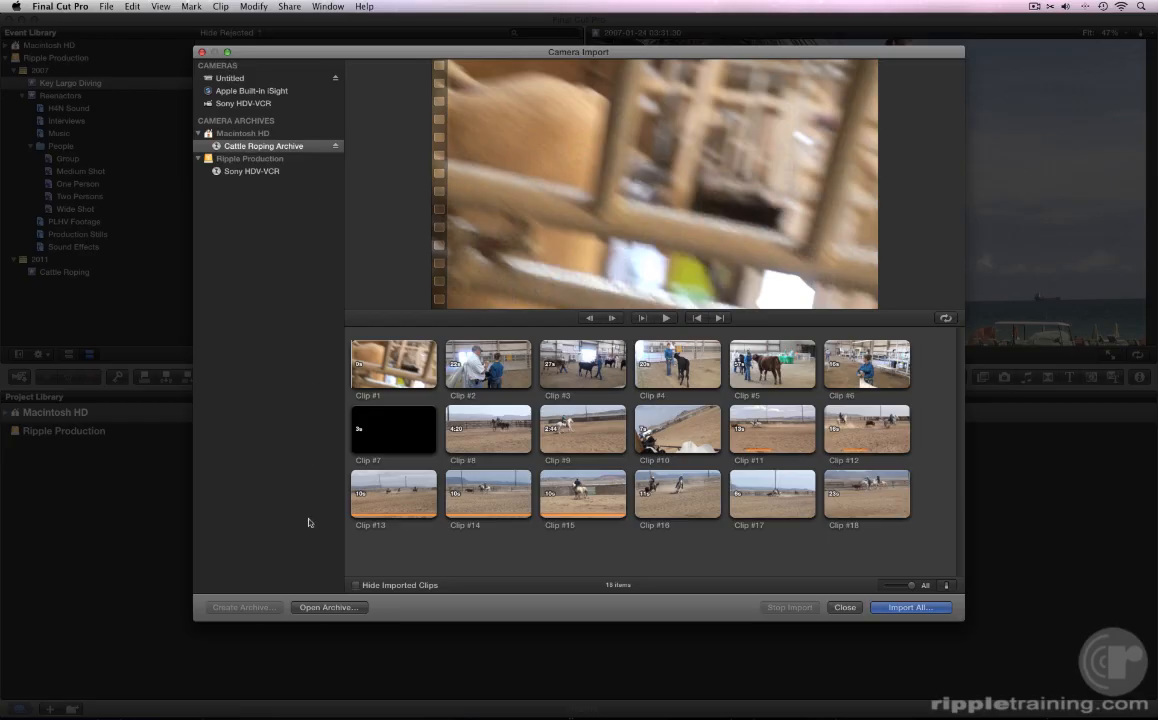
- In the Open Archive dialog, choose Cattle Roping Archive from Movies > Final Cut Camera Archives
click(309, 607)
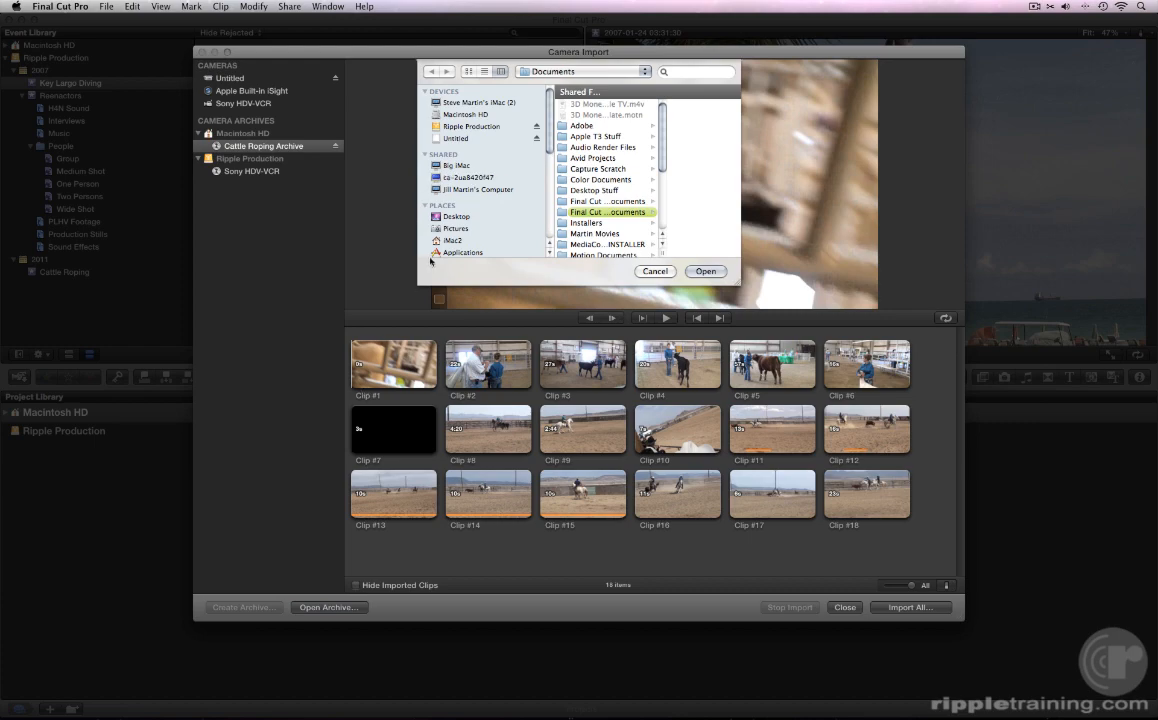
scroll(447, 217, down, 4)
click(452, 188)
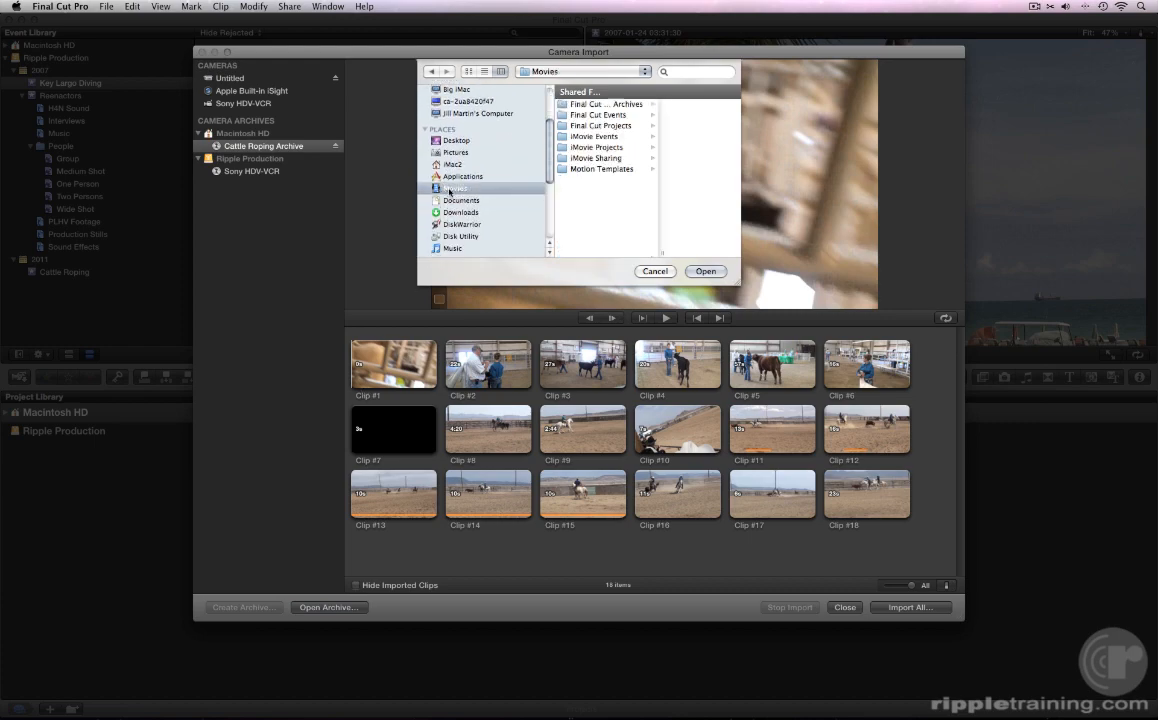
click(595, 104)
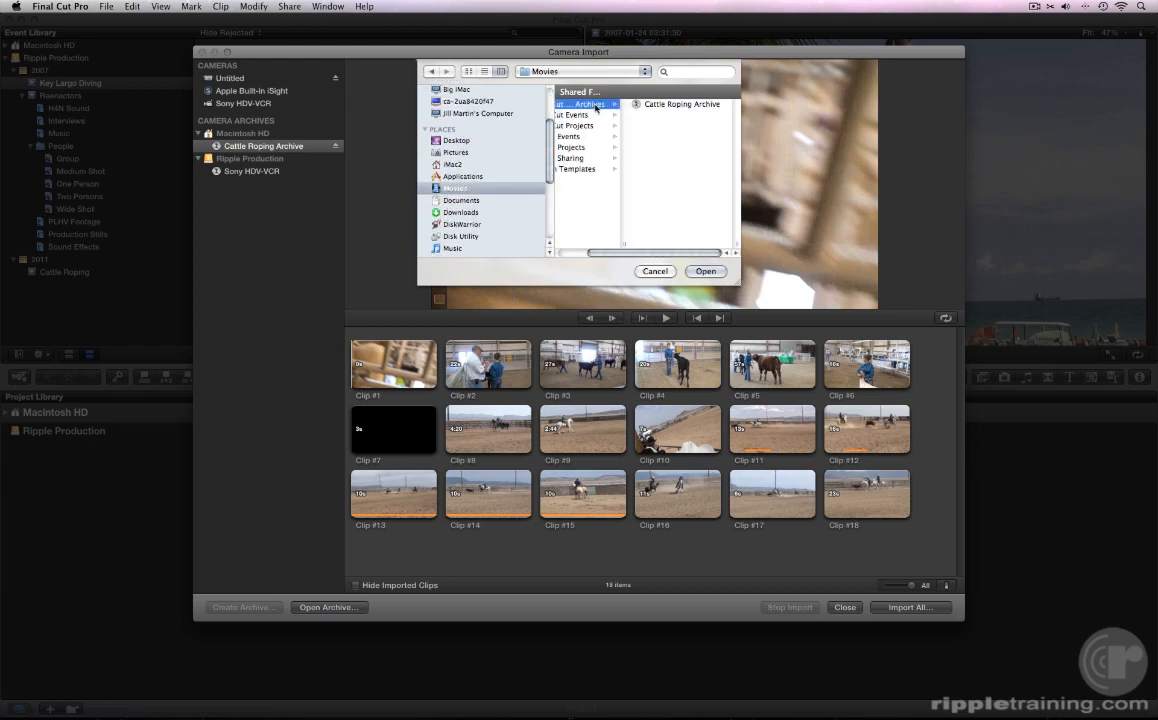
click(648, 104)
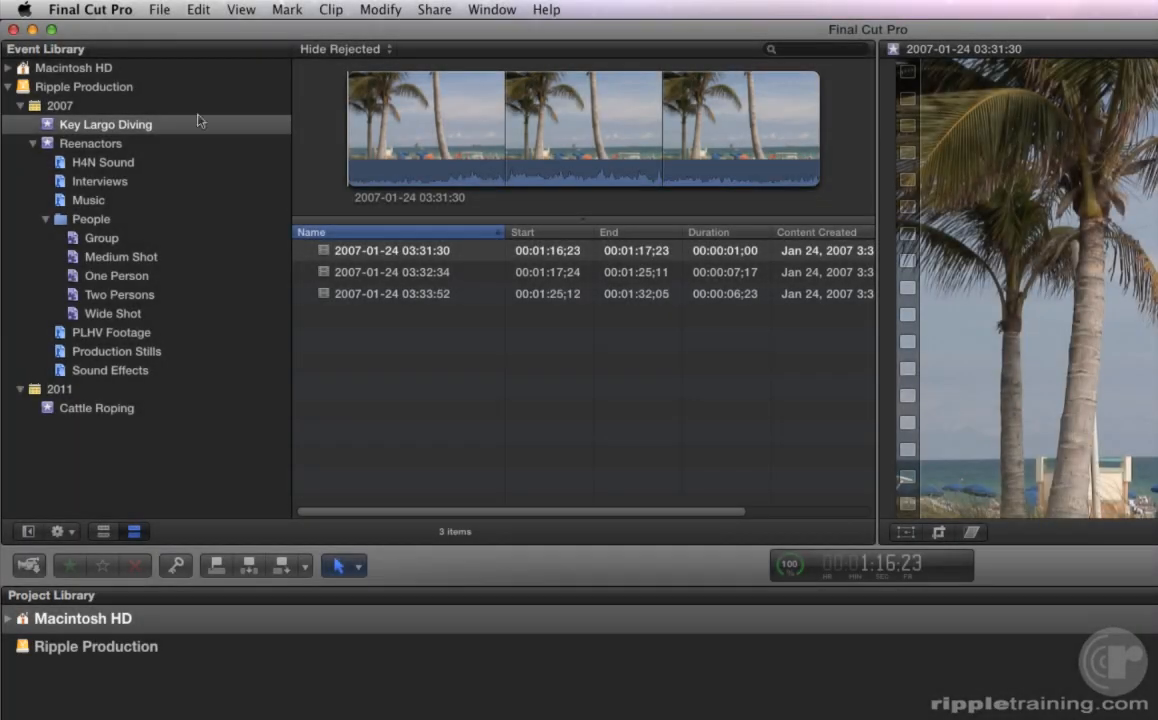
- Show the File > Import submenu listing Files, iMovie Project and iMovie Event Library
click(165, 11)
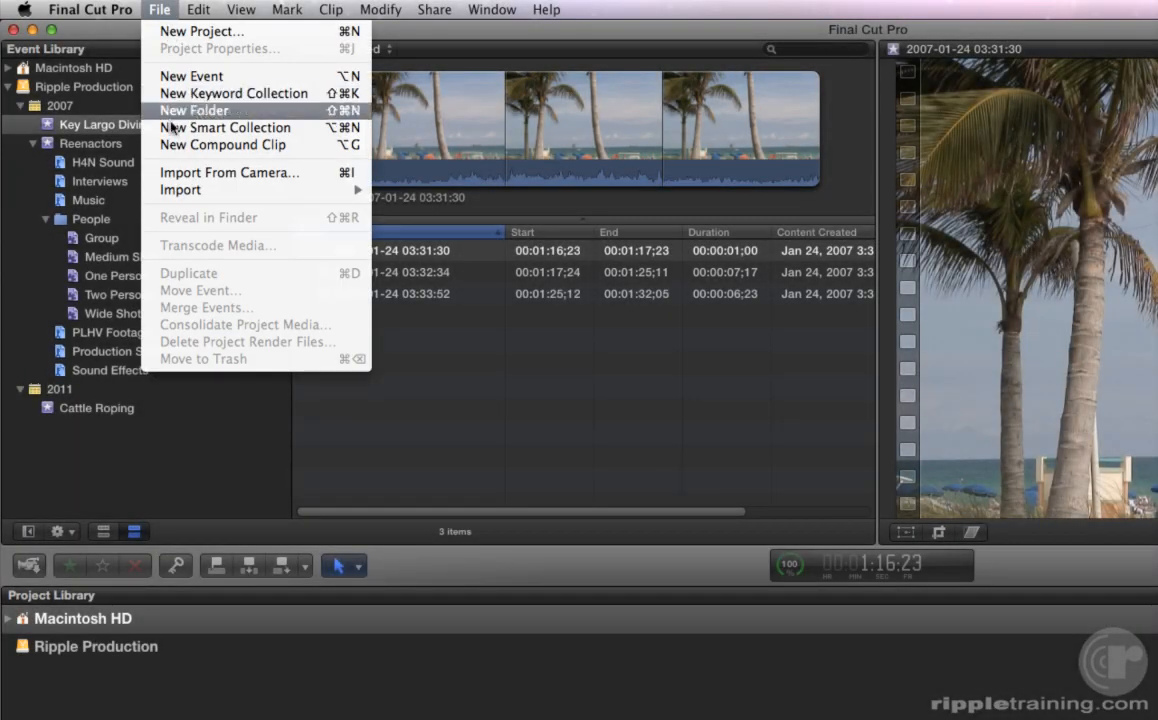
mouse_move(170, 189)
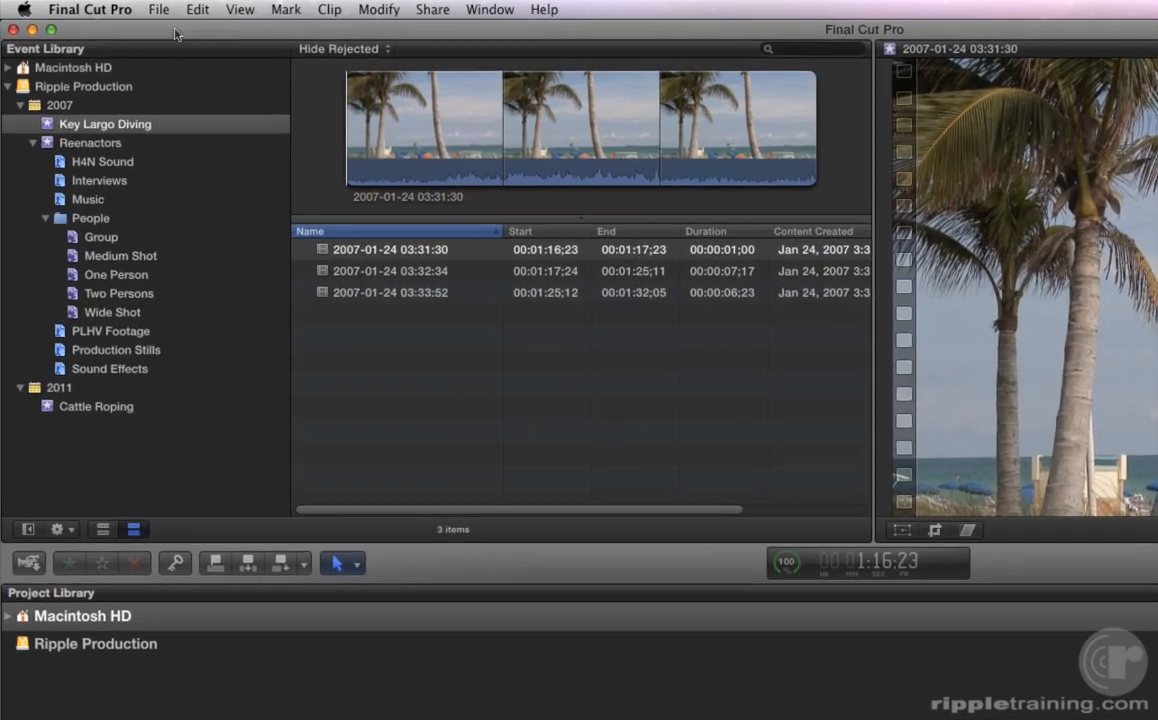
click(106, 6)
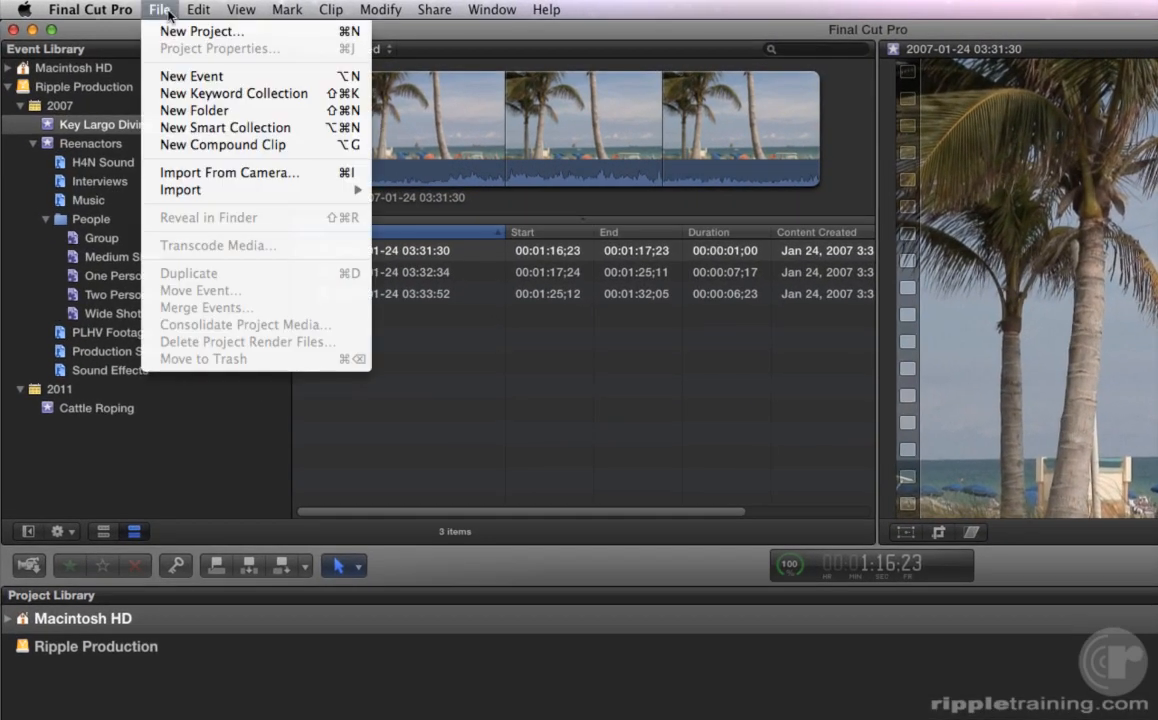
mouse_move(181, 189)
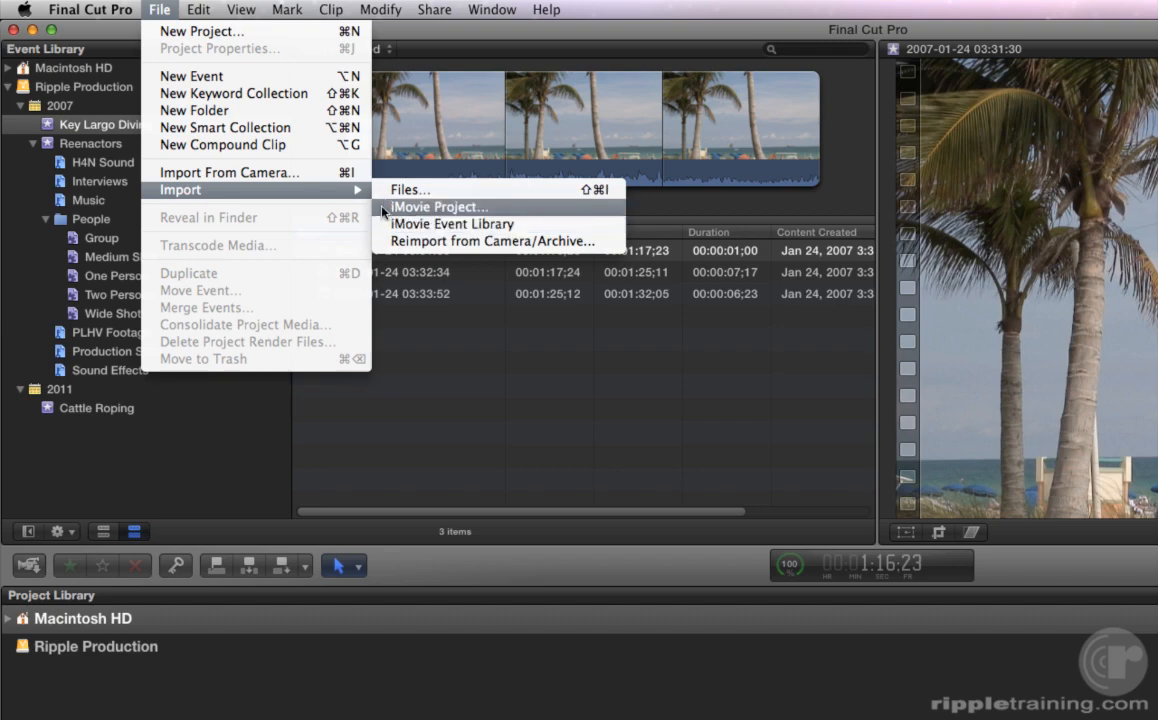
- Import the iMovie project 'R & K Rodeo at 5M Ranch' via File > Import > iMovie Project
click(386, 206)
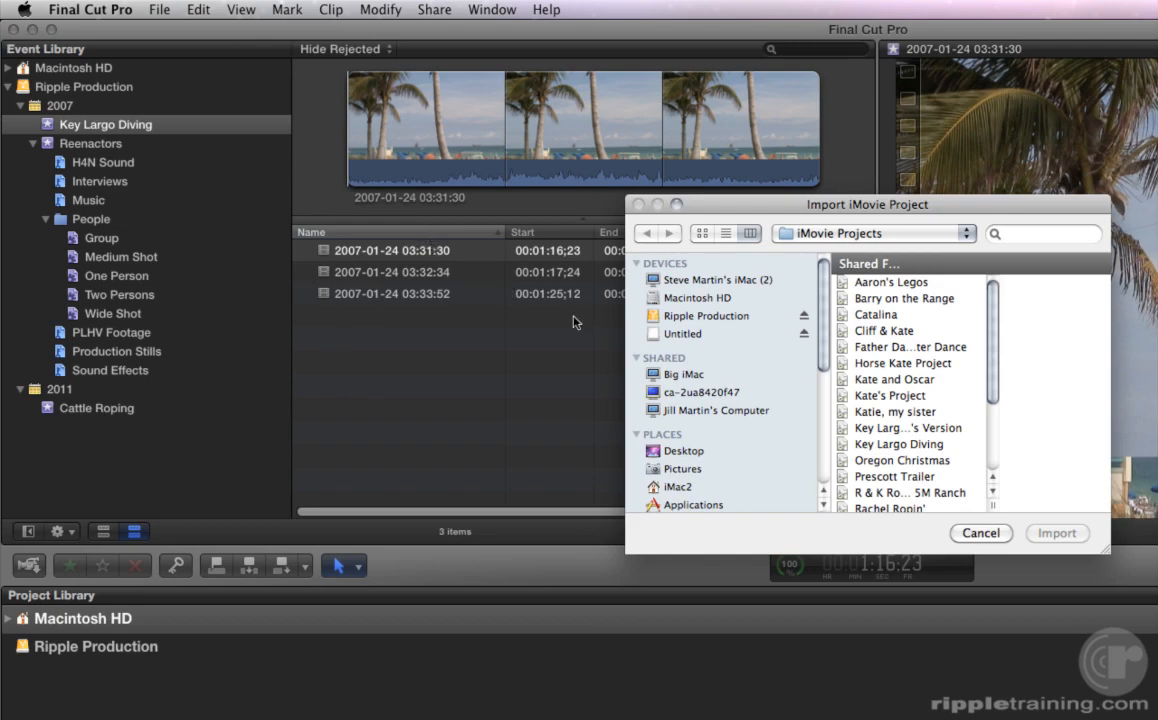
drag(993, 505, 1067, 504)
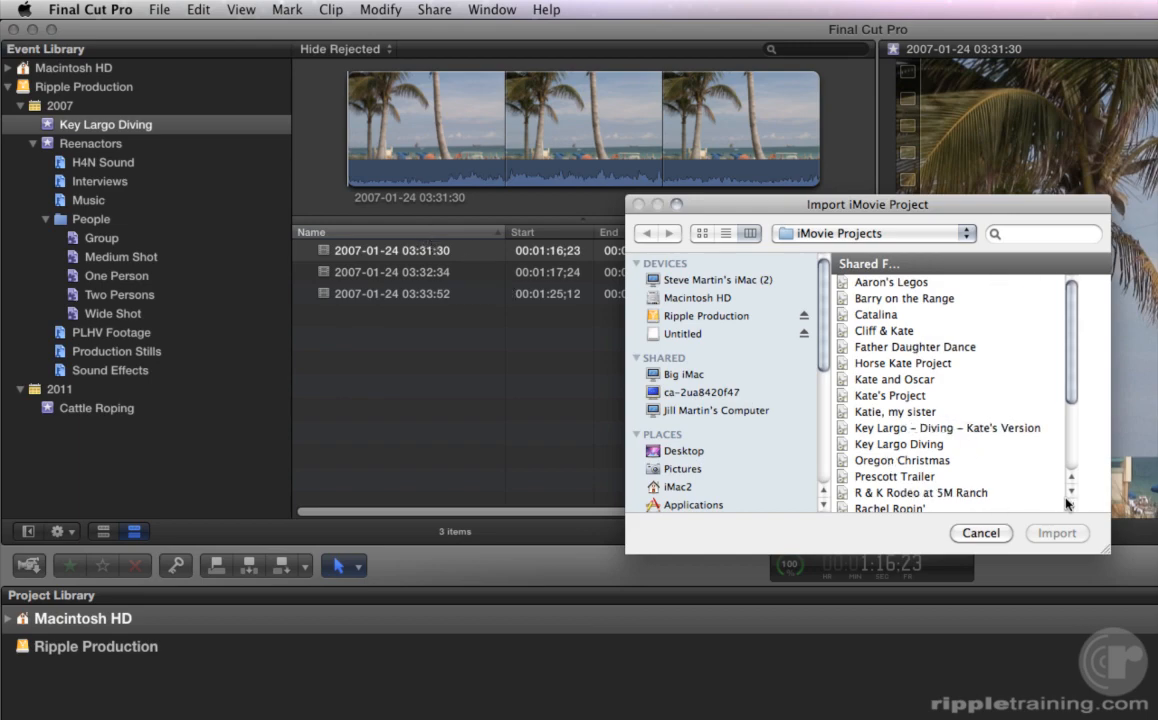
scroll(1035, 460, down, 5)
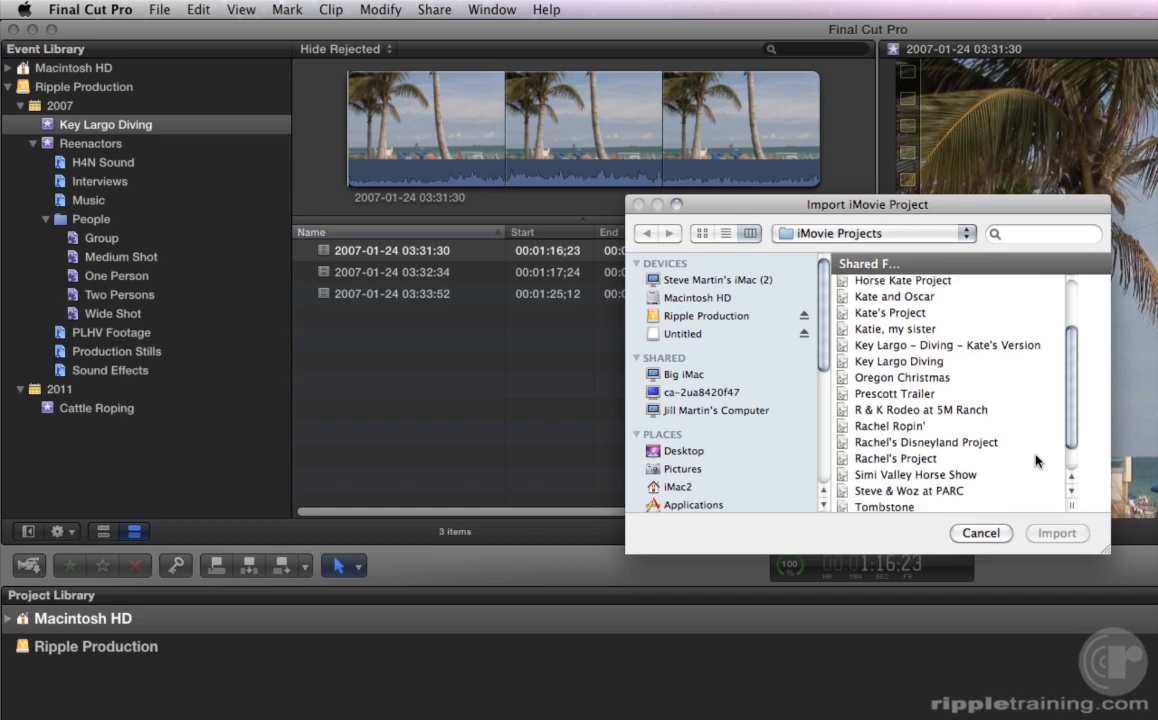
click(920, 410)
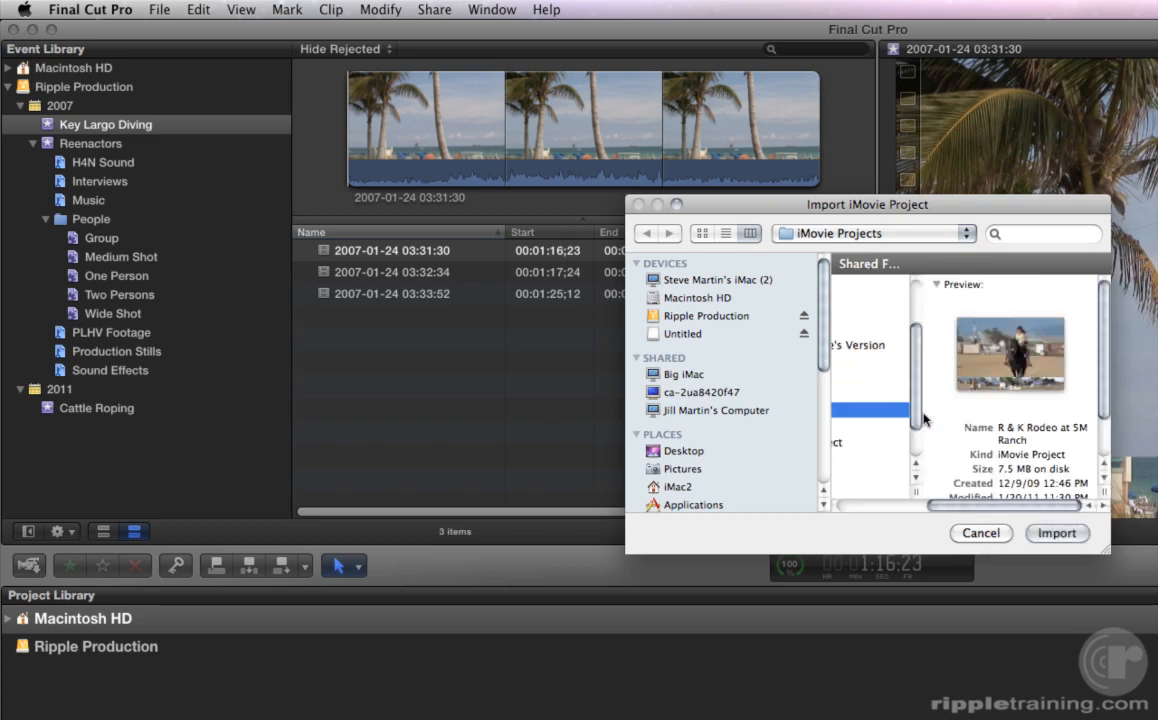
click(1056, 534)
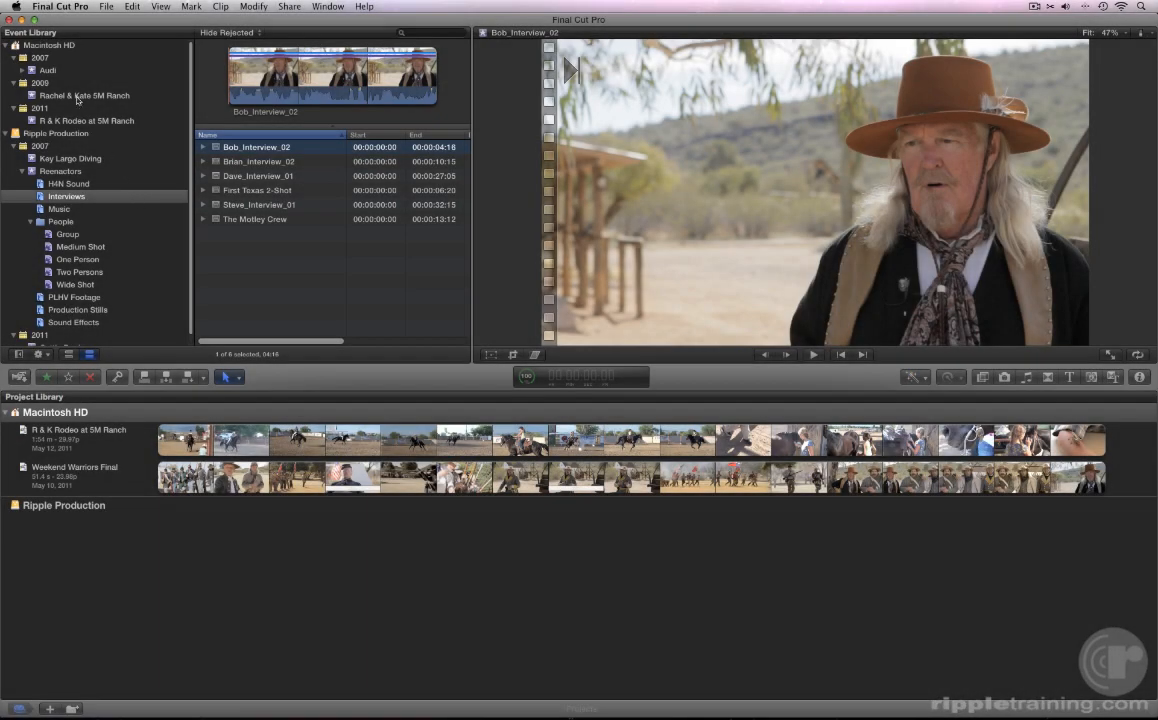
- Preview the five Rachel & Kate 5M Ranch clips (16;25;47 to 18;02;58), then the R & K Rodeo project
click(76, 97)
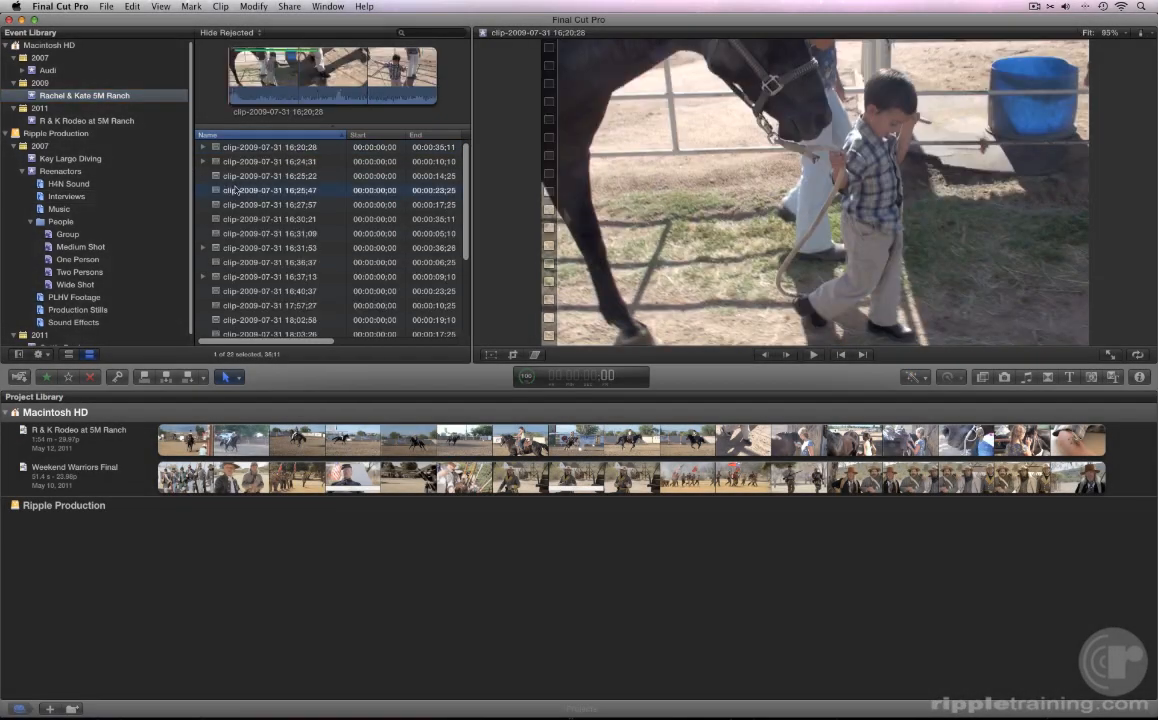
click(234, 190)
click(235, 219)
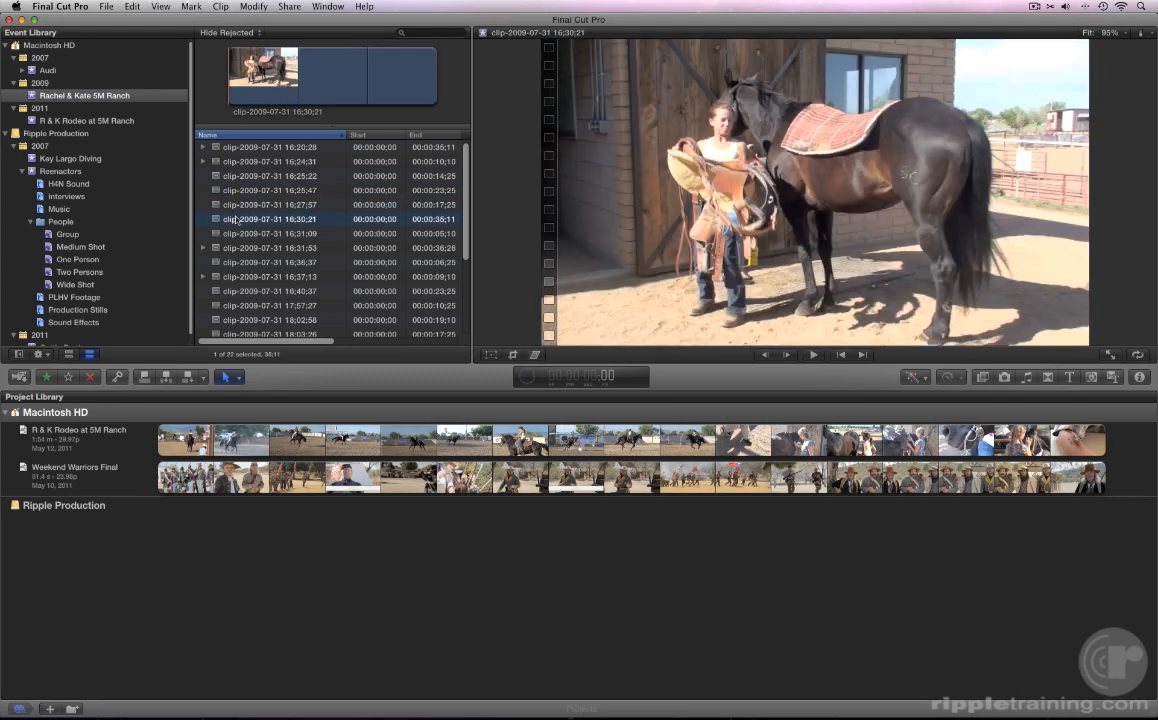
click(242, 262)
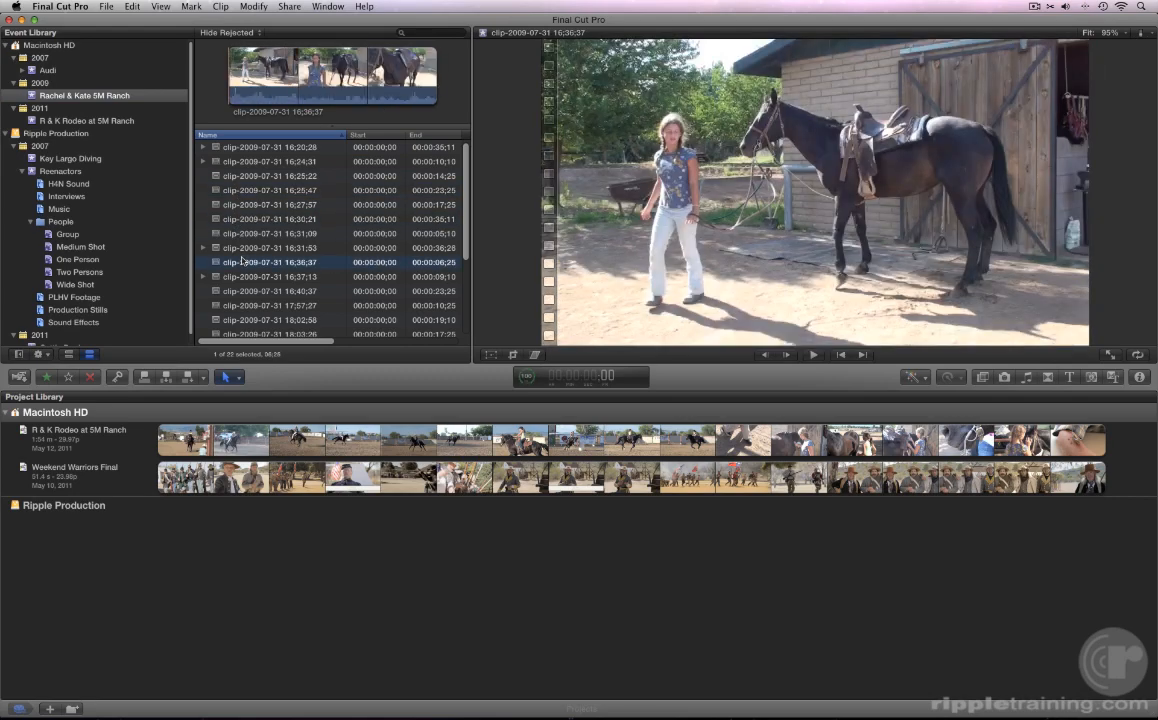
click(245, 292)
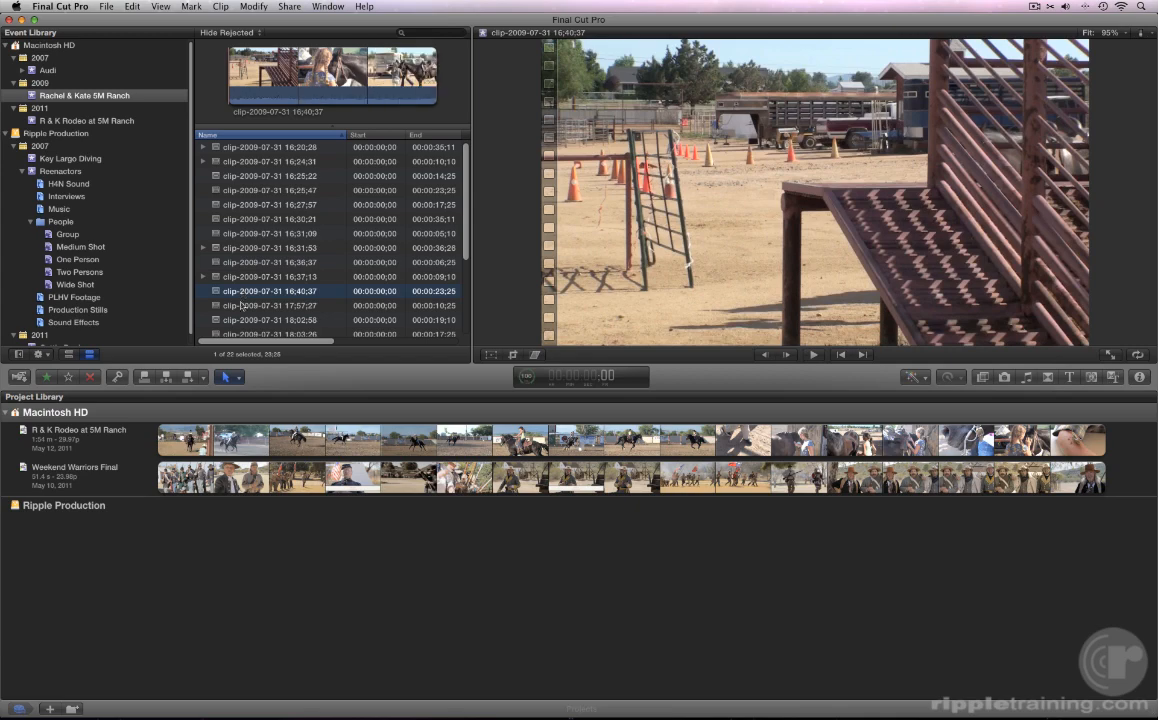
click(246, 321)
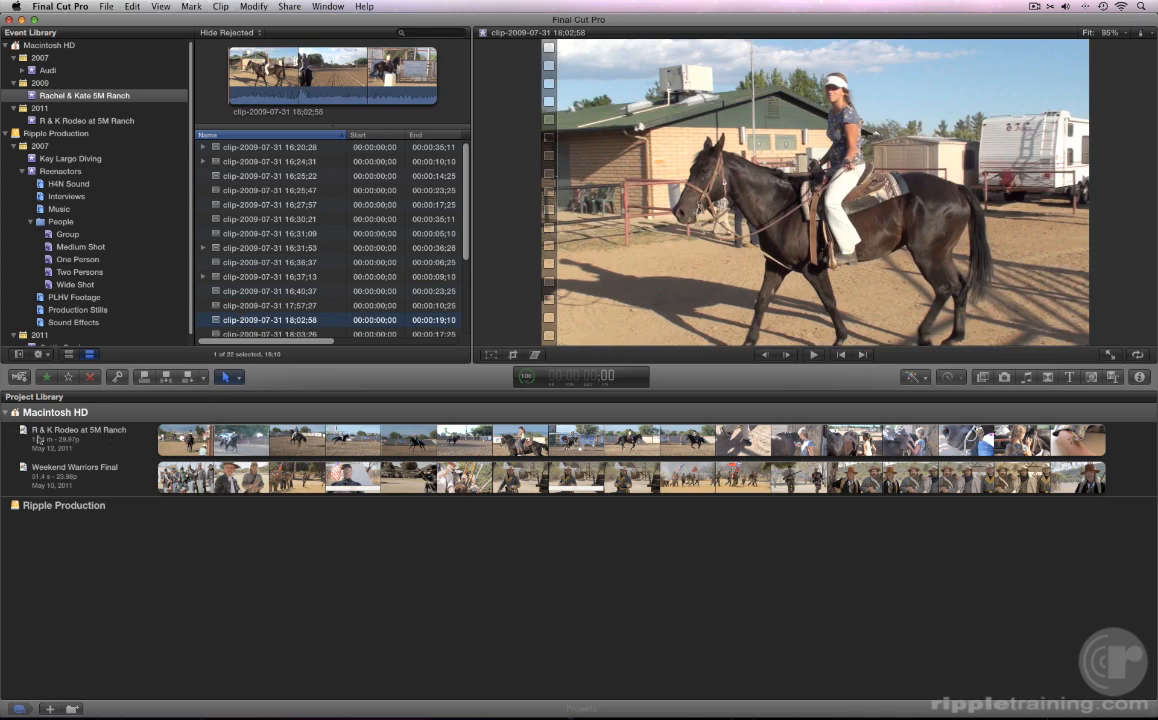
click(126, 444)
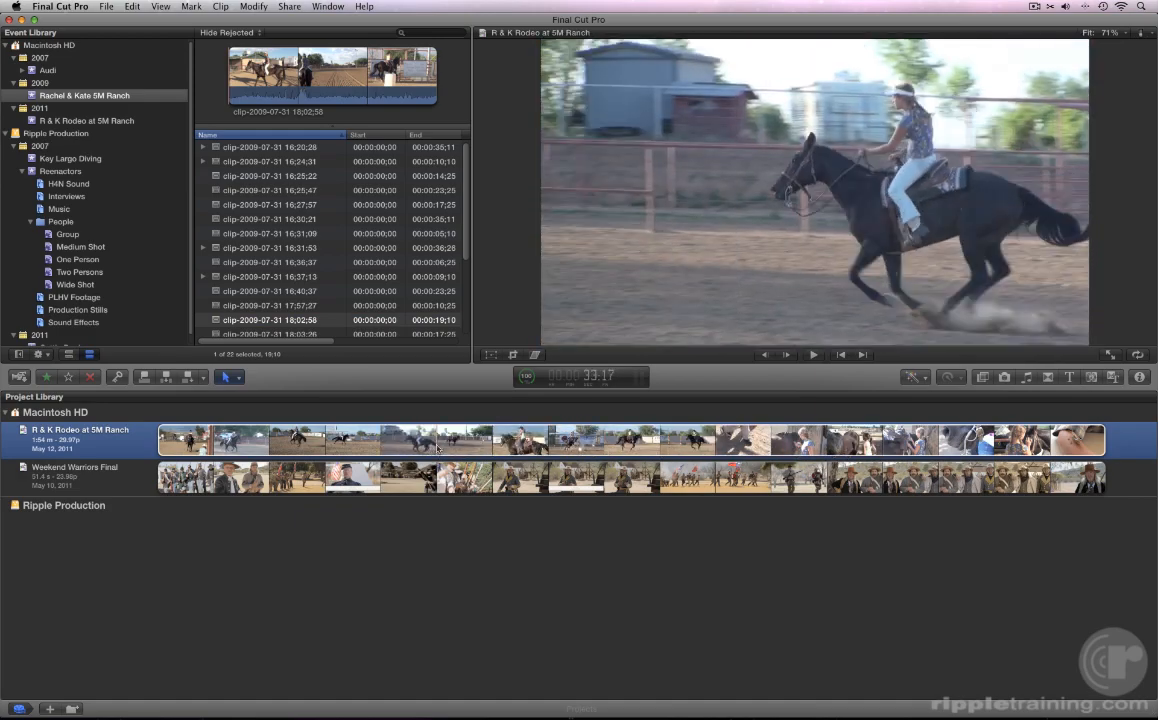
- Load 'R & K Rodeo at 5M Ranch' from the Project Library into the Timeline for editing
double_click(83, 443)
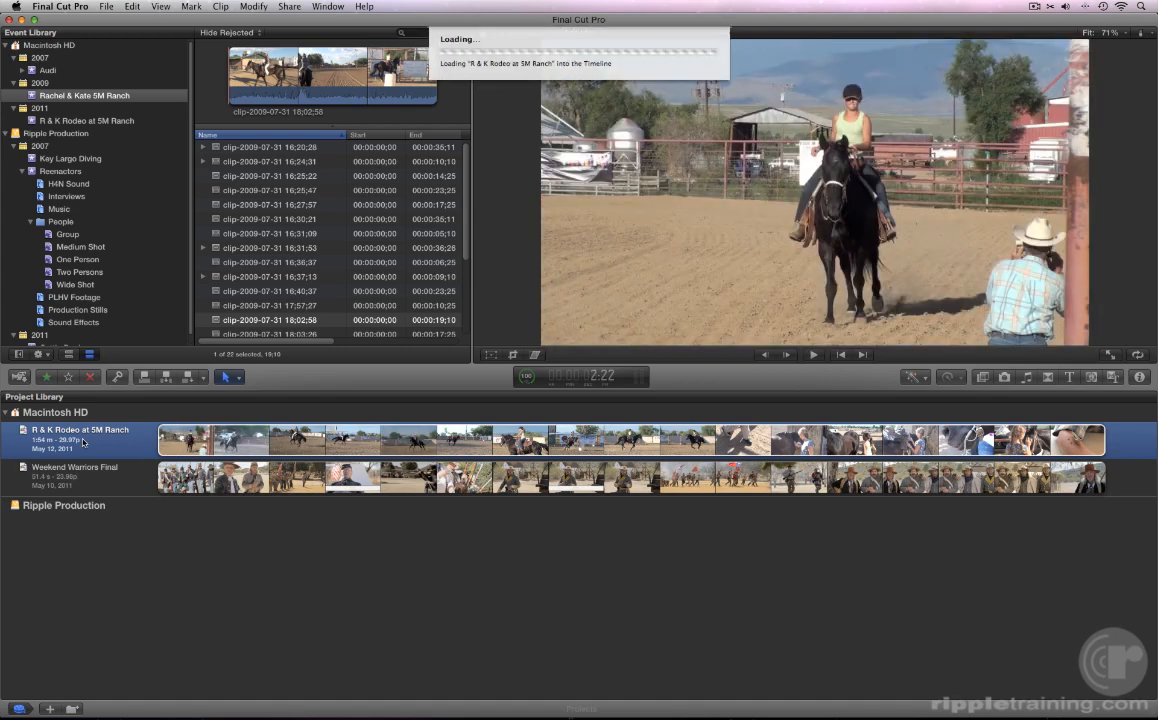